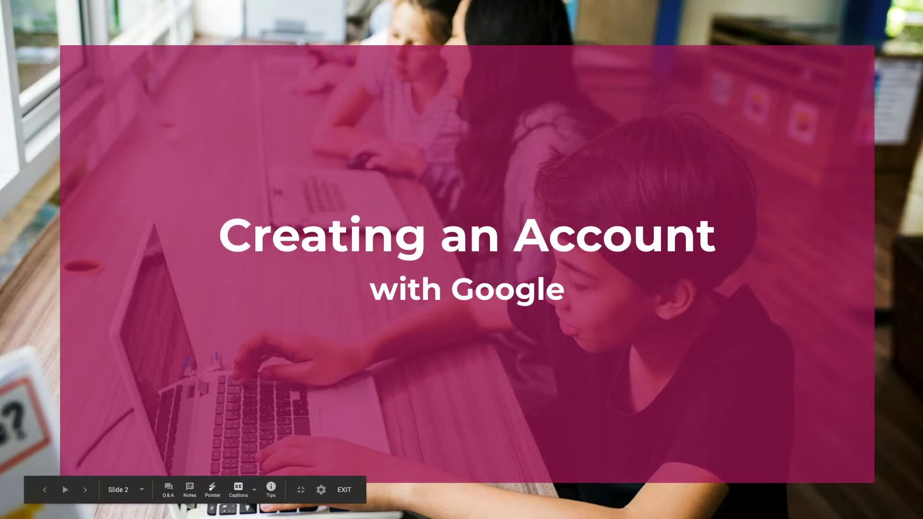
# - Leave the Google Slides slideshow and bring up the new.assistments.org homepage
pyautogui.hotkey('ctrl', 'Right')
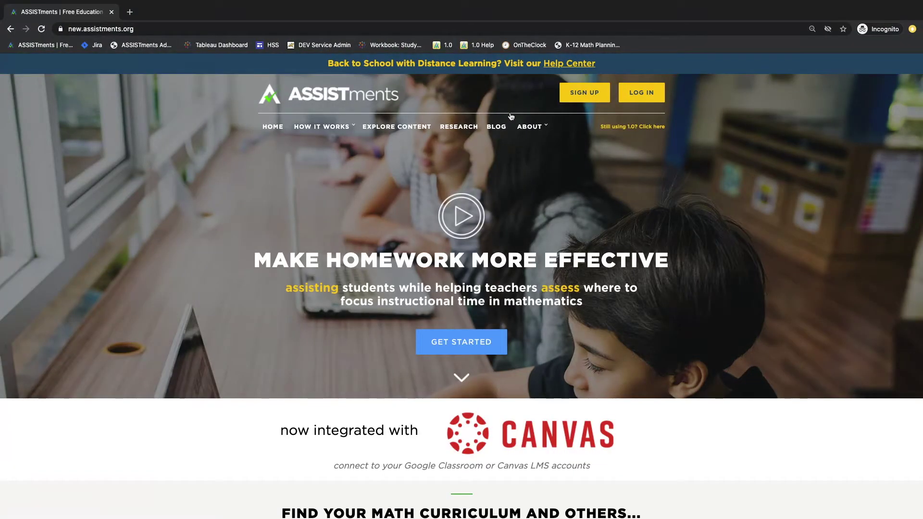
pyautogui.click(585, 97)
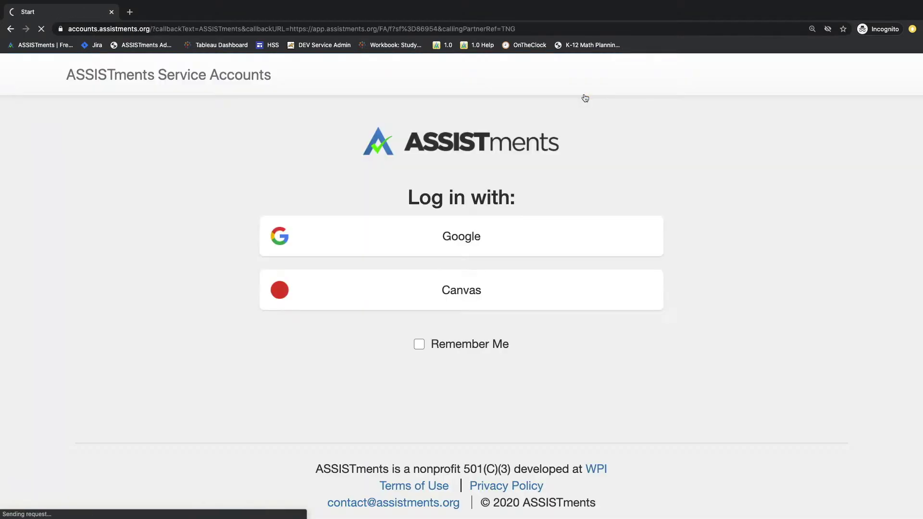
pyautogui.click(452, 299)
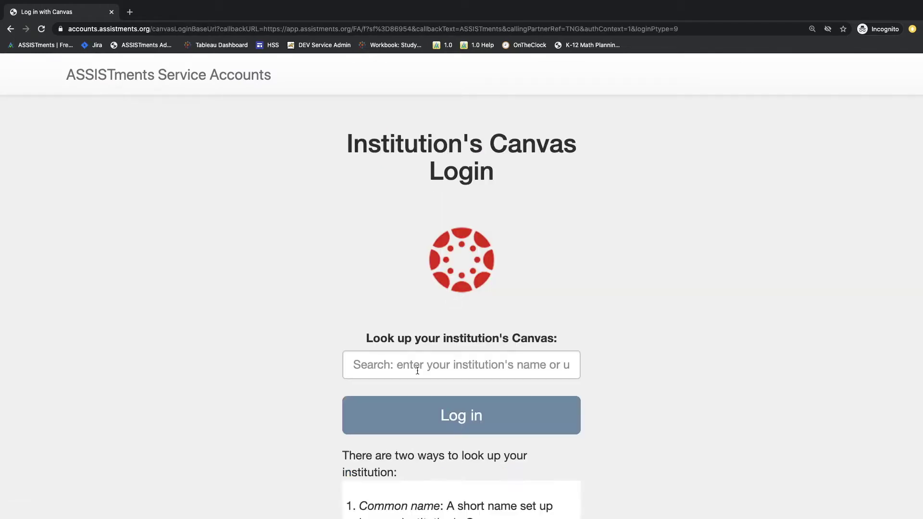
pyautogui.click(417, 370)
pyautogui.write('wpi')
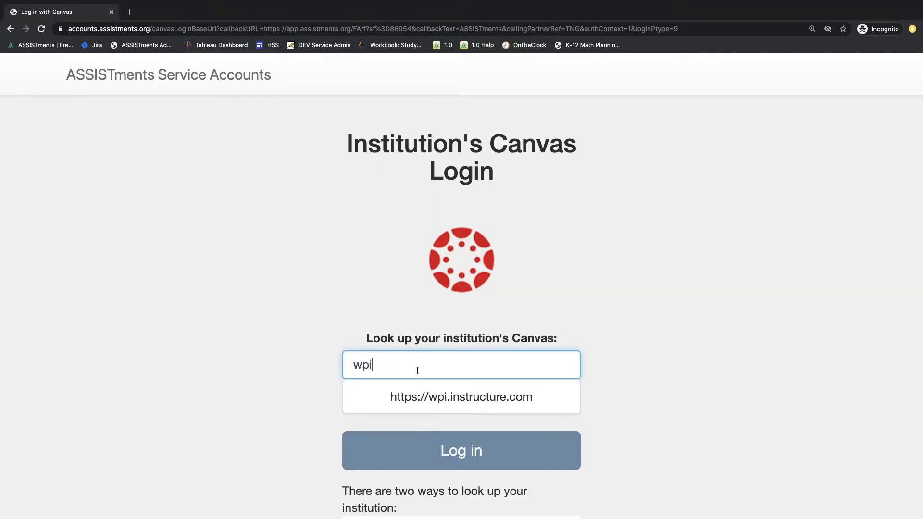
pyautogui.click(416, 395)
pyautogui.scroll(-3, 725, 388)
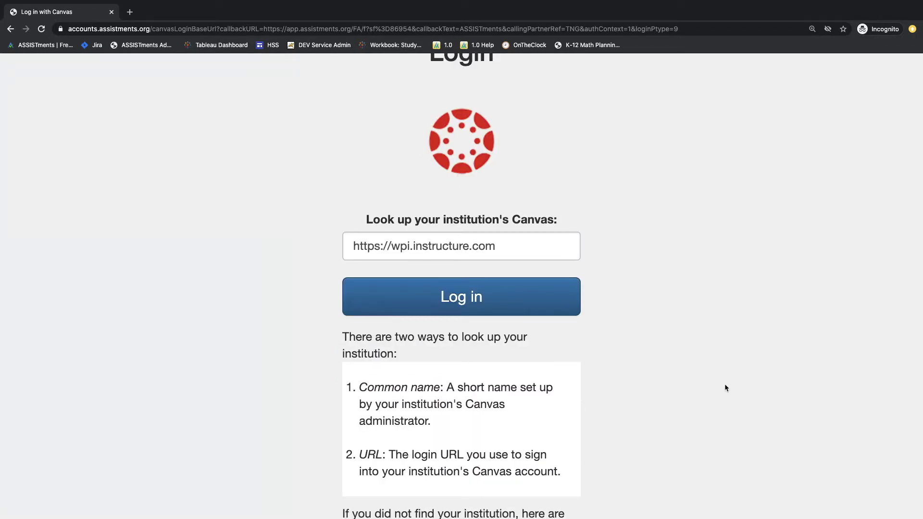
pyautogui.scroll(-2, 724, 388)
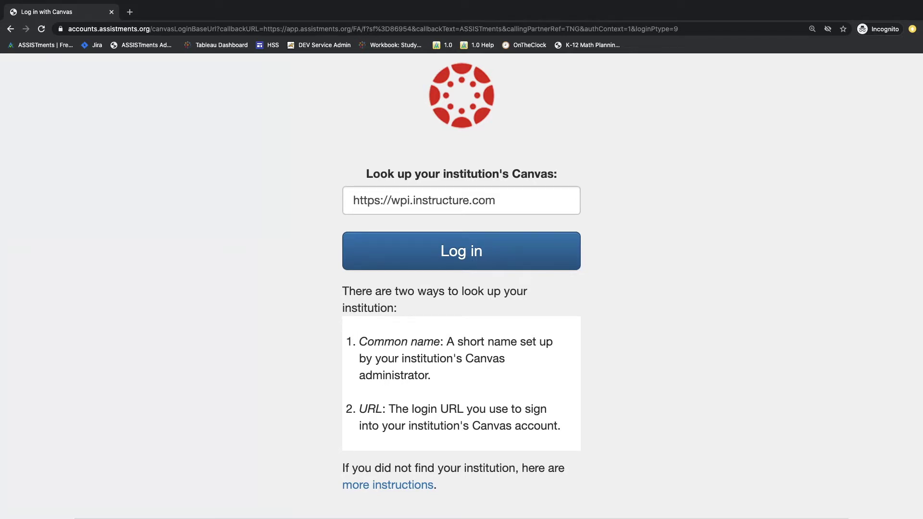
pyautogui.scroll(-1, 482, 465)
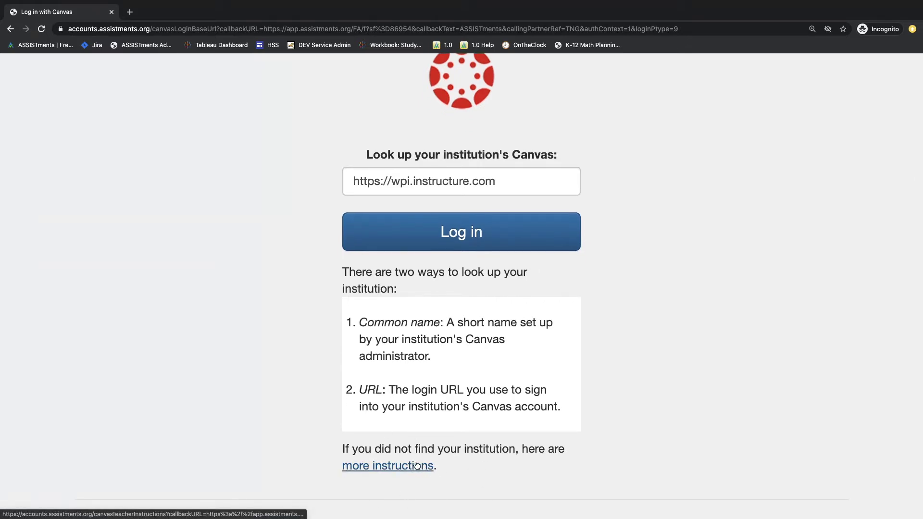
pyautogui.scroll(4, 417, 465)
pyautogui.click(461, 306)
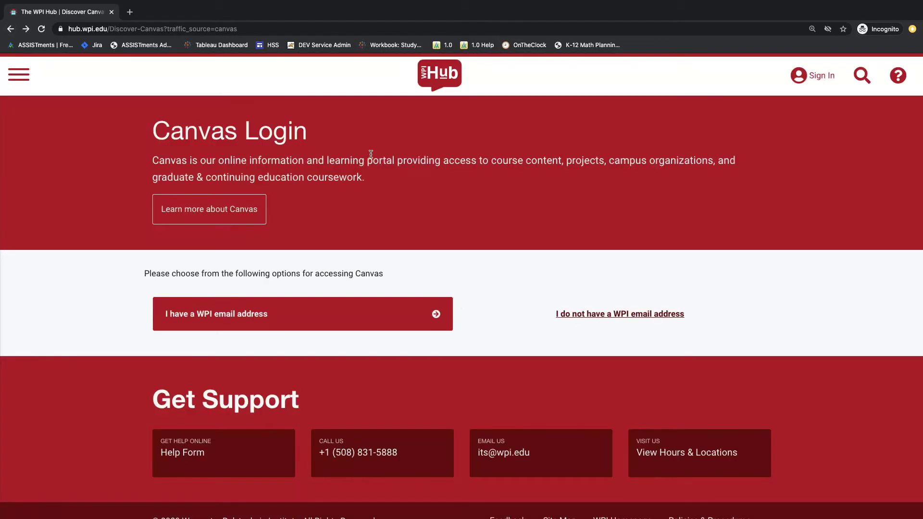
# - Sign in with the saved WPI e-mail and password, then authorize ASSISTments in Canvas
pyautogui.click(436, 314)
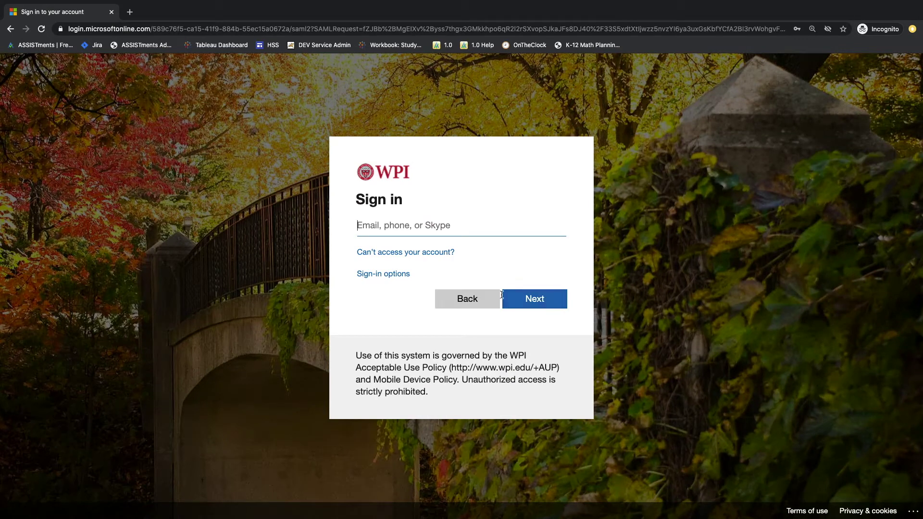
pyautogui.write('d')
pyautogui.click(445, 248)
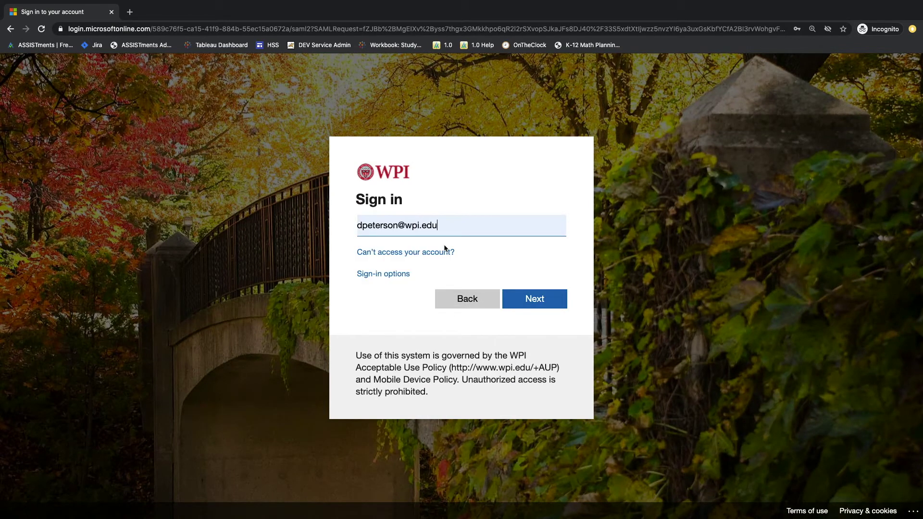
pyautogui.click(551, 306)
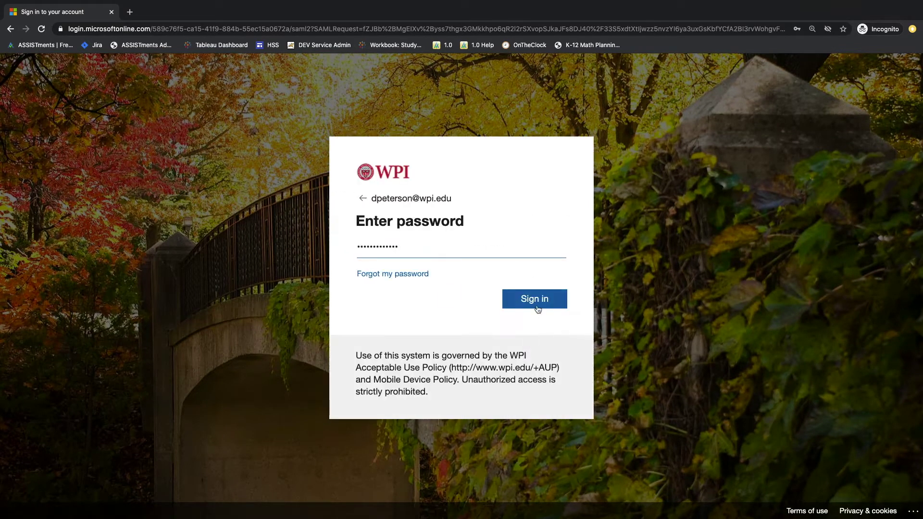
pyautogui.click(537, 308)
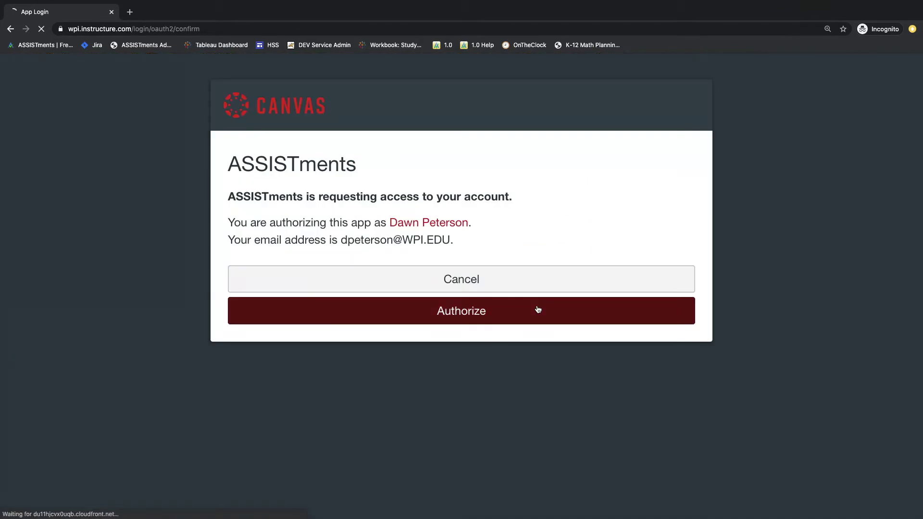
pyautogui.click(471, 317)
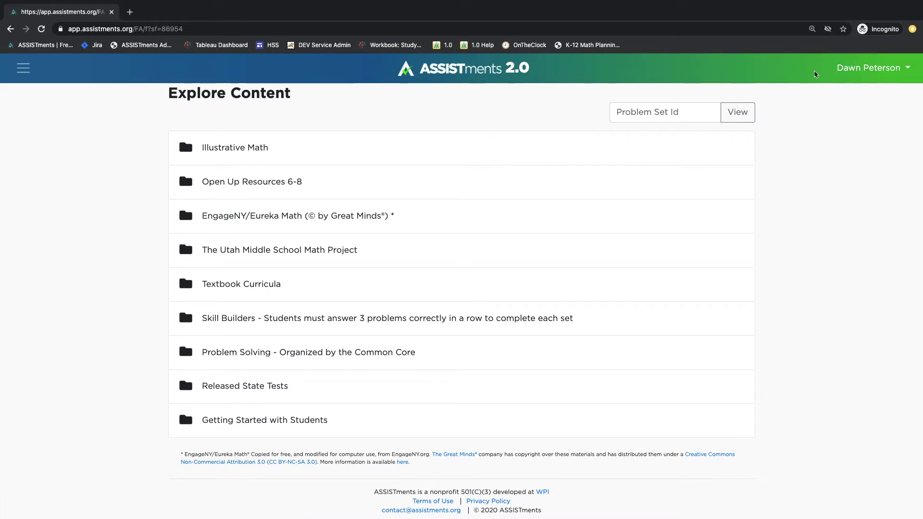
# - Bring up the presentation's 'Step 1: Create an Assignment' slide
pyautogui.press('super+Tab')
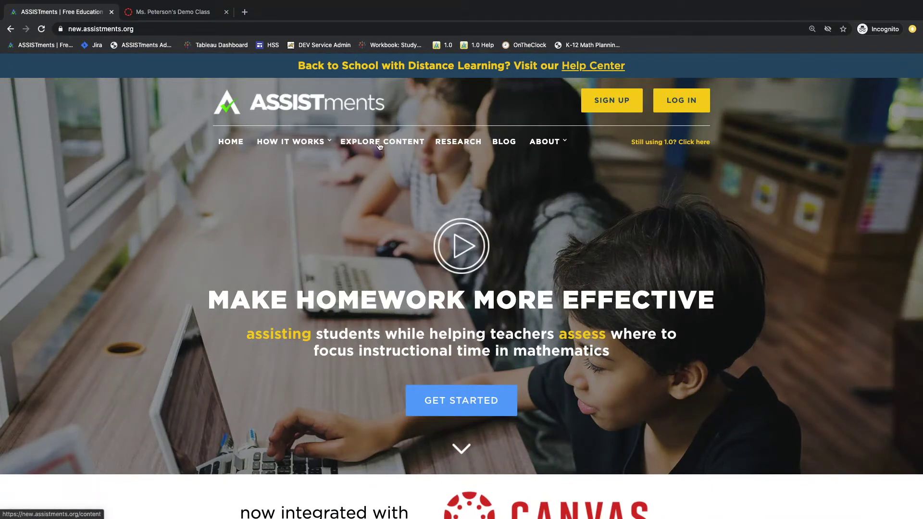
# - Go to Explore Content and browse down to the Illustrative Mathematics curriculum
pyautogui.click(364, 144)
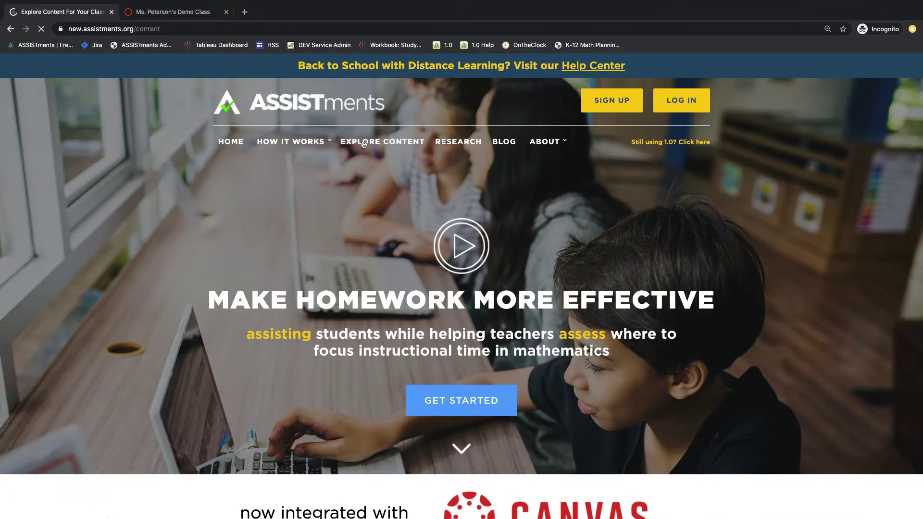
pyautogui.scroll(-1, 312, 368)
pyautogui.scroll(-4, 312, 368)
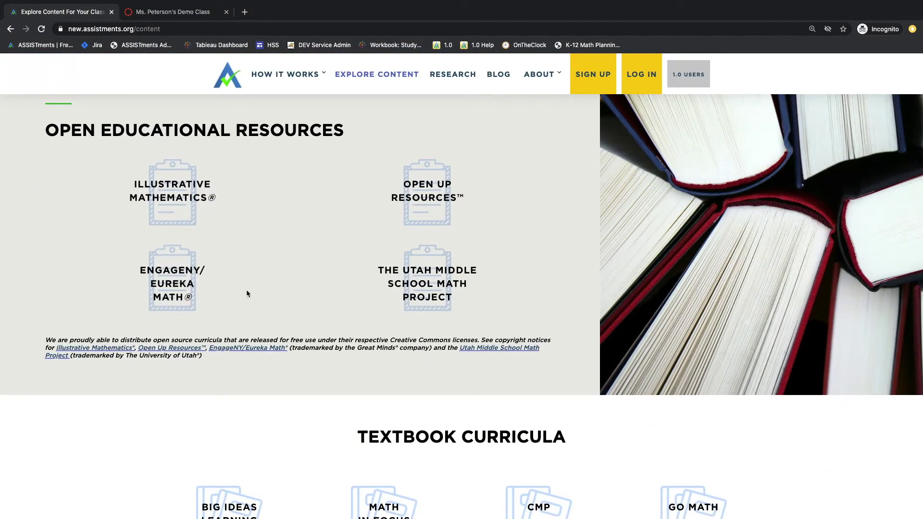
pyautogui.scroll(-4, 246, 289)
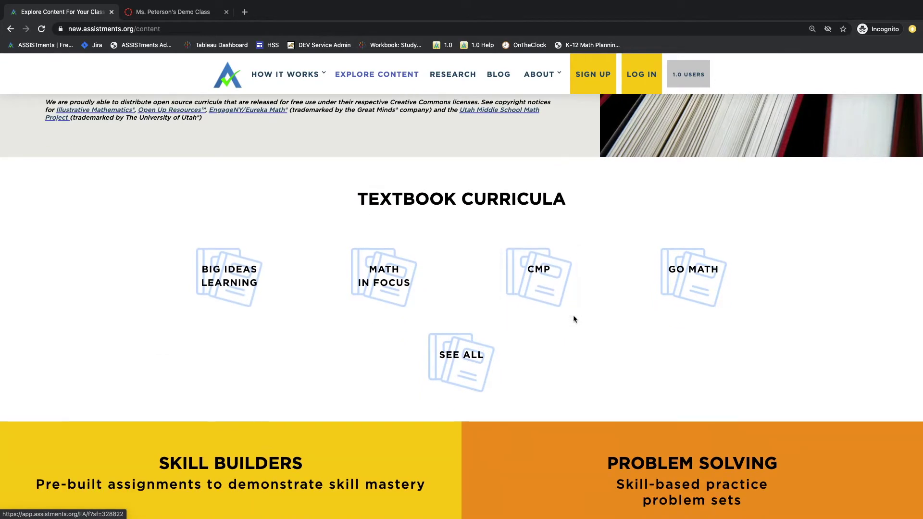
pyautogui.scroll(-4, 573, 317)
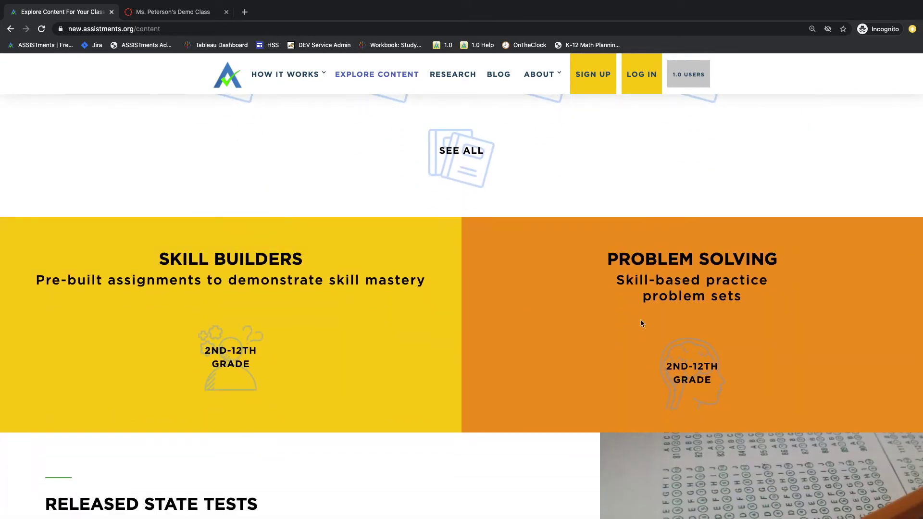
pyautogui.scroll(-5, 433, 405)
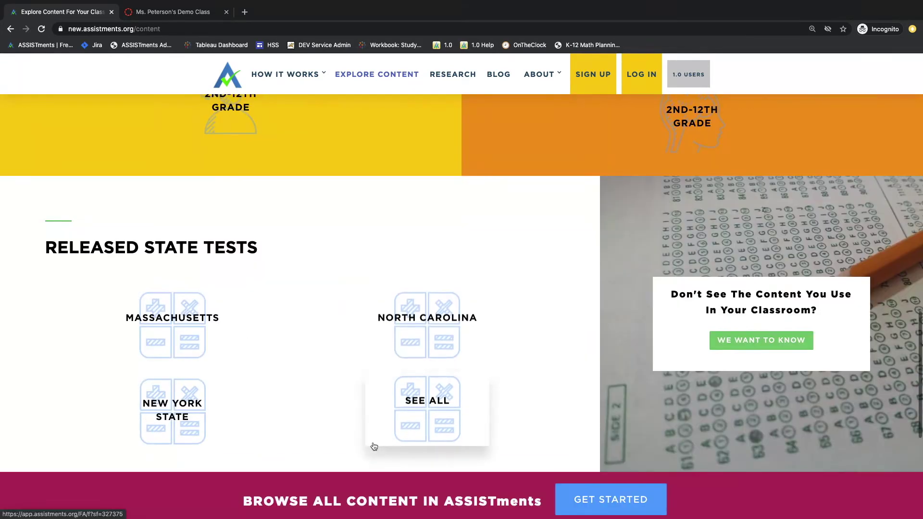
pyautogui.scroll(15, 374, 446)
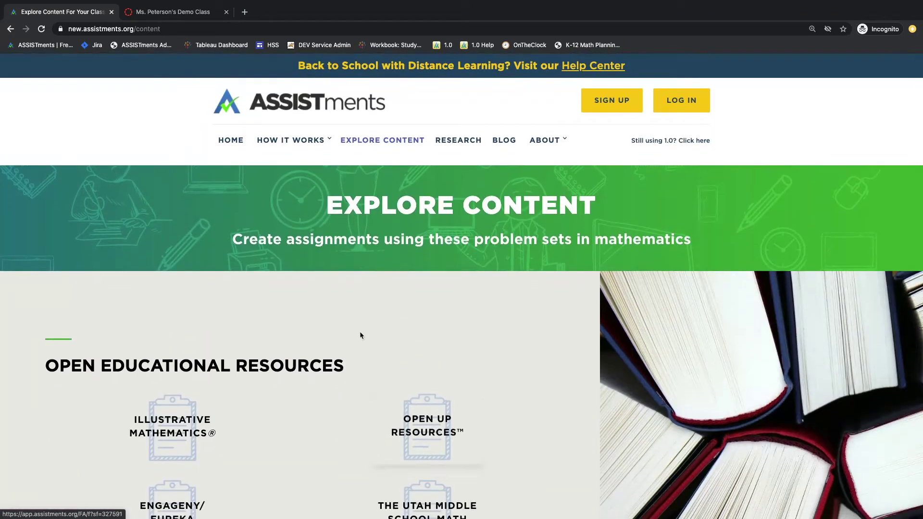
# - Go through Grade 7, Unit 2 Practice Problems and open the Lesson 2 problem set
pyautogui.click(172, 424)
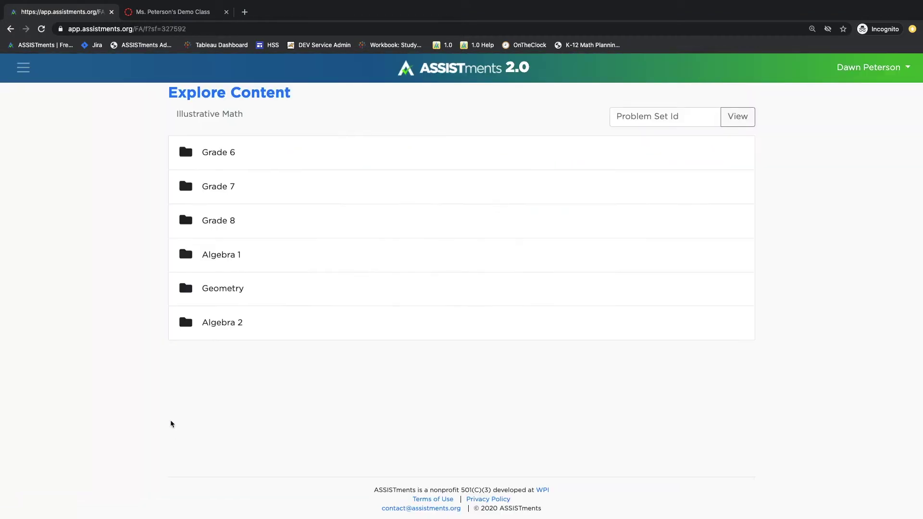
pyautogui.click(223, 194)
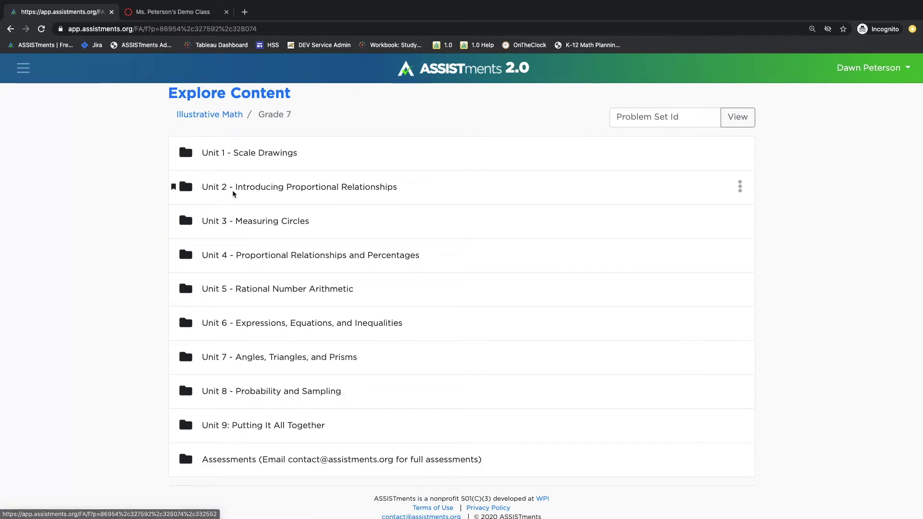
pyautogui.click(238, 188)
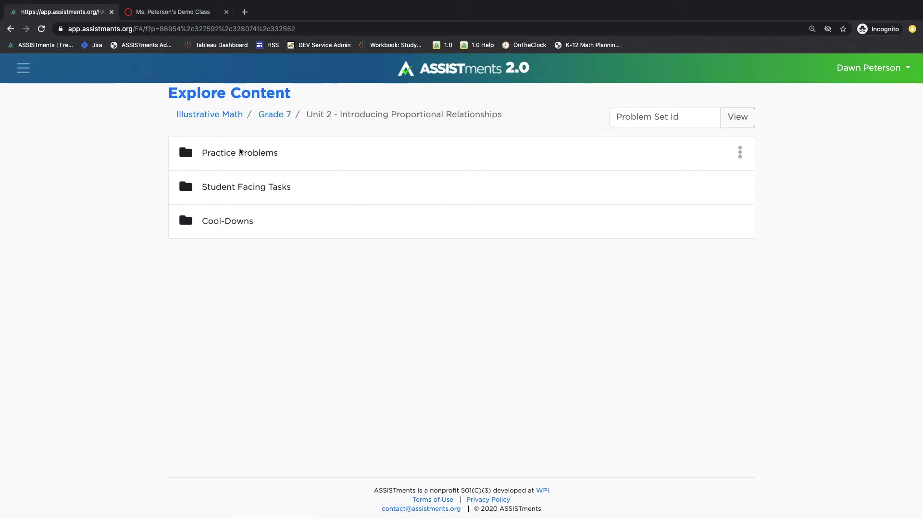
pyautogui.click(240, 152)
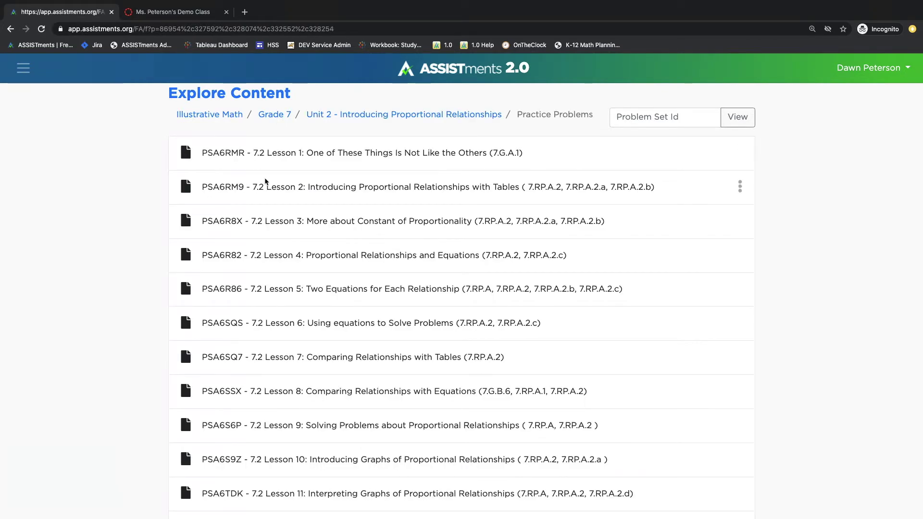
pyautogui.click(265, 188)
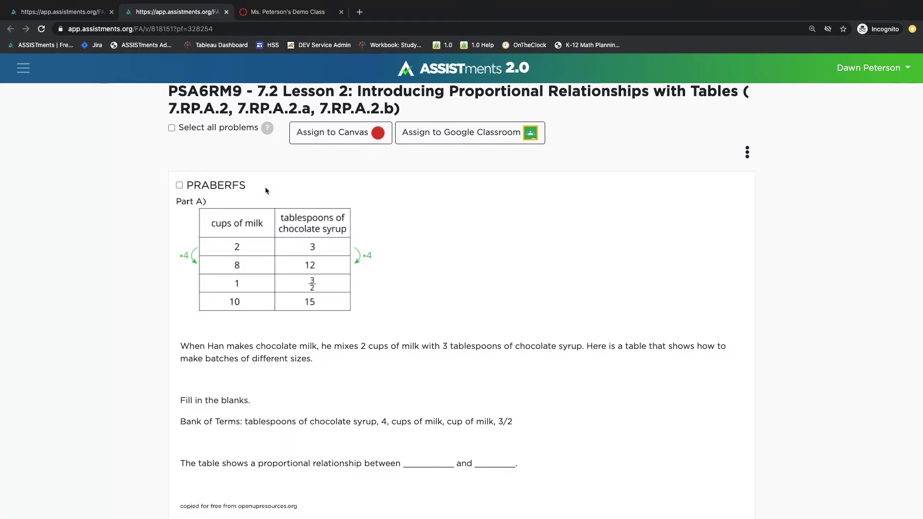
# - Review the 7.2 Lesson 2 problems and tick a problem's checkbox to select it for assigning
pyautogui.scroll(-20, 265, 190)
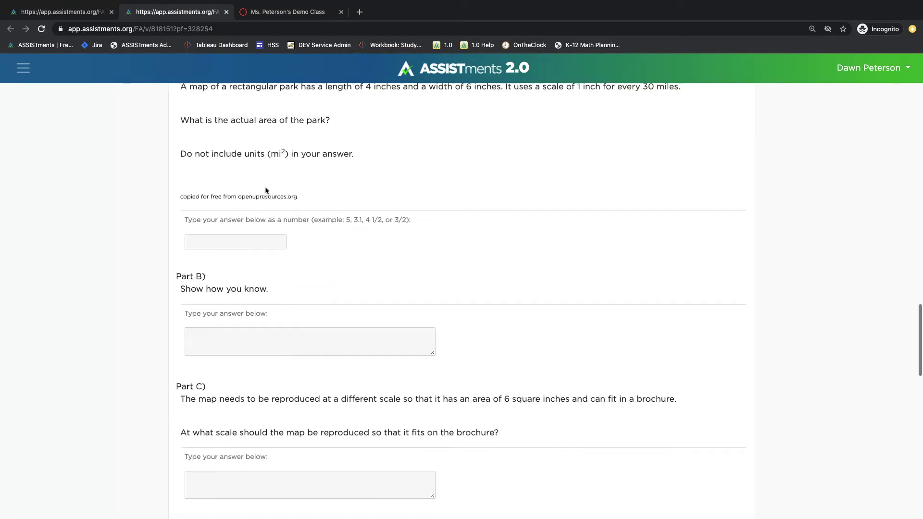
pyautogui.scroll(-15, 266, 191)
pyautogui.scroll(20, 266, 190)
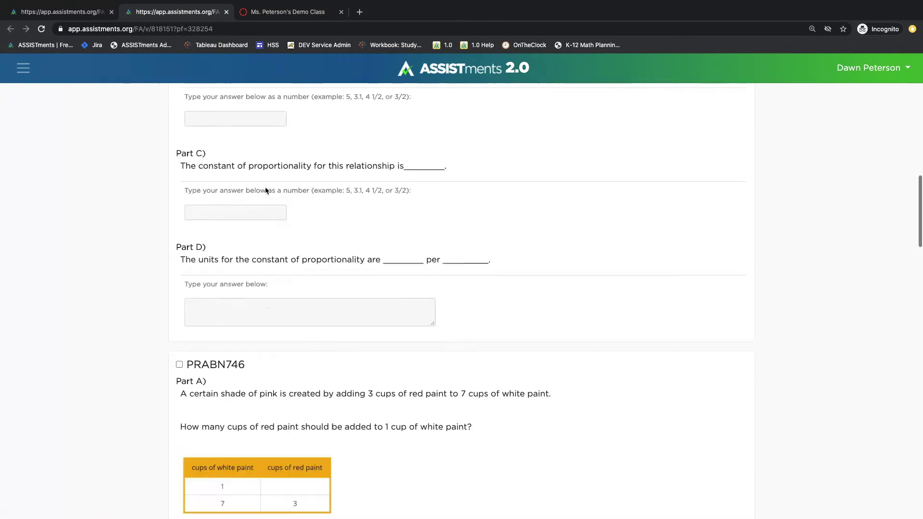
pyautogui.scroll(15, 266, 190)
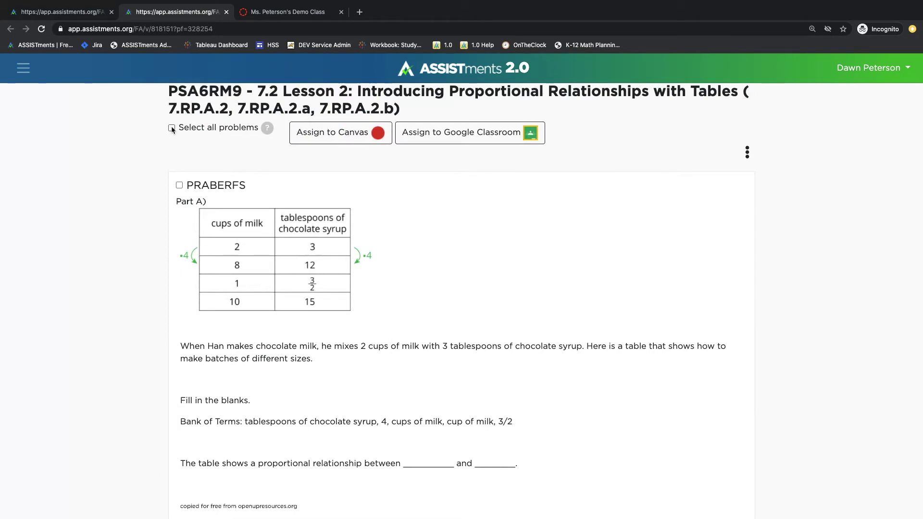
pyautogui.scroll(-12, 195, 263)
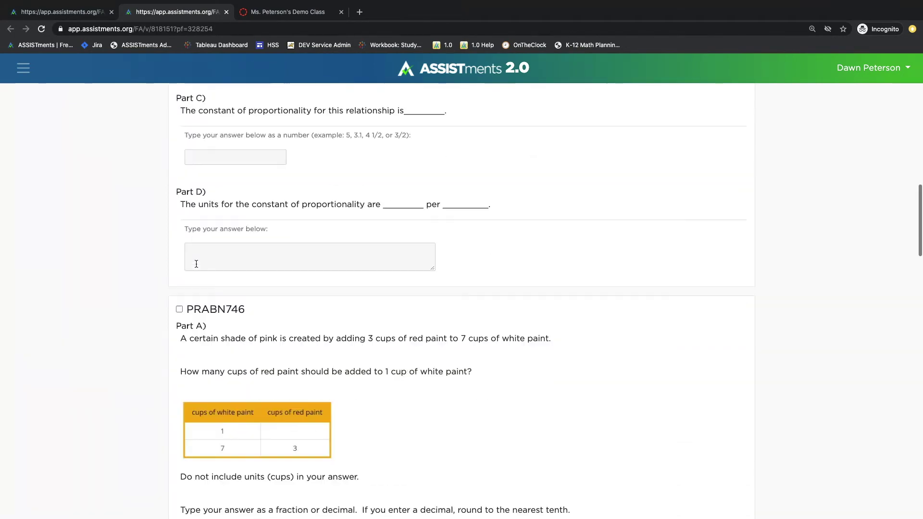
pyautogui.scroll(-1, 196, 264)
pyautogui.scroll(-13, 202, 394)
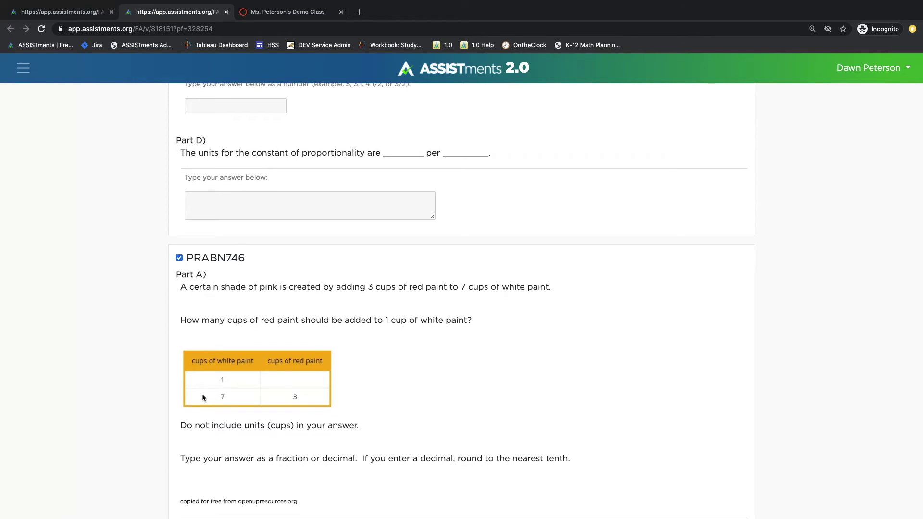
pyautogui.scroll(-7, 202, 398)
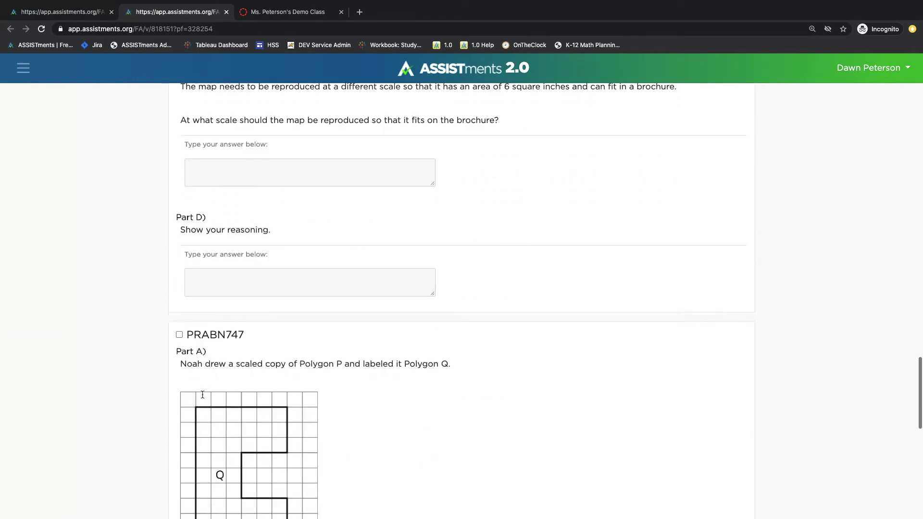
pyautogui.click(178, 335)
# - Select the demo class from the Select A Class dropdown
pyautogui.scroll(20, 271, 318)
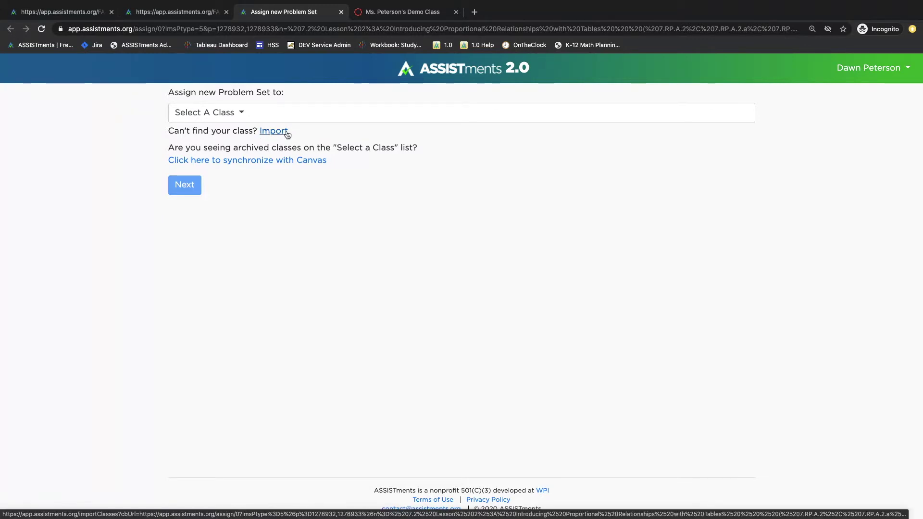
pyautogui.click(241, 113)
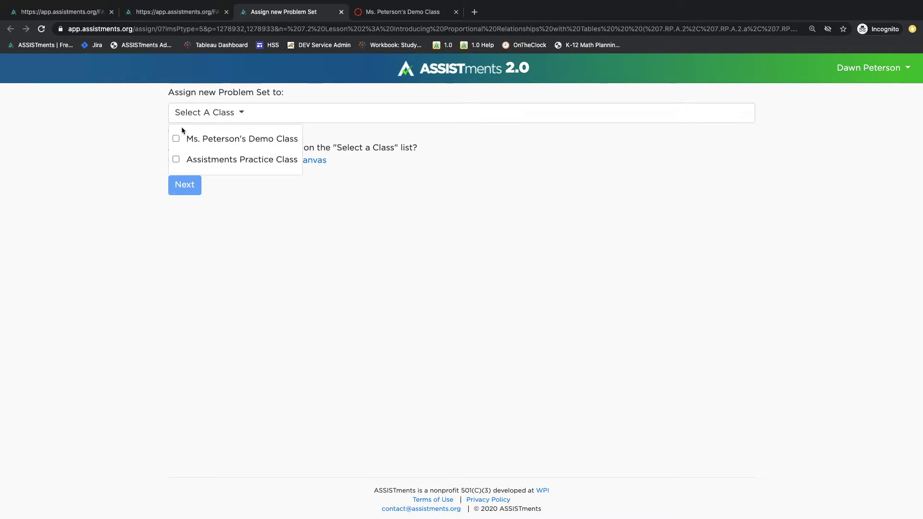
pyautogui.click(177, 142)
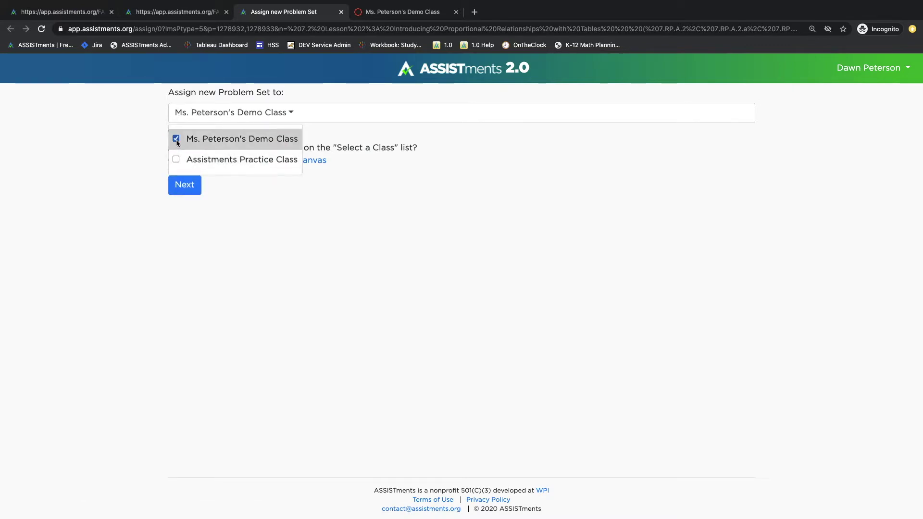
pyautogui.click(120, 153)
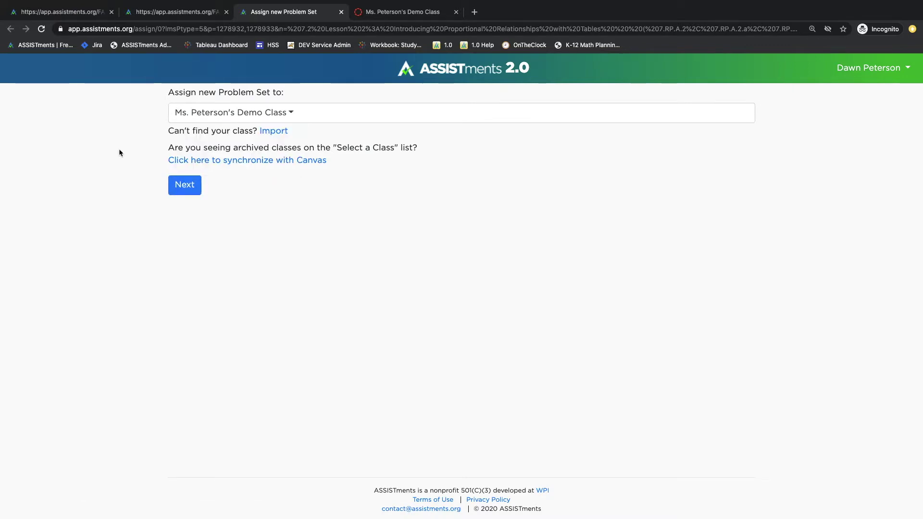
# - Rename the assignment to 'Math Homework' and assign it to the demo class
pyautogui.click(193, 188)
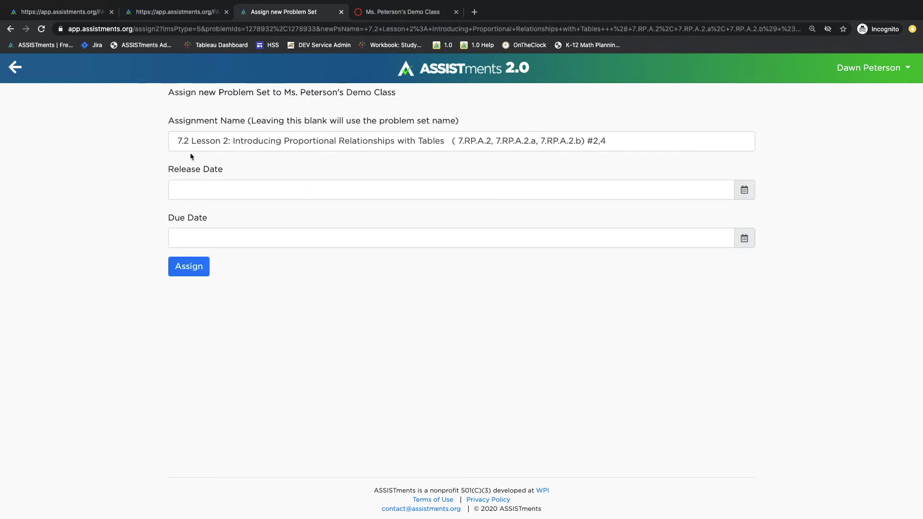
pyautogui.click(188, 145)
pyautogui.press('super+a')
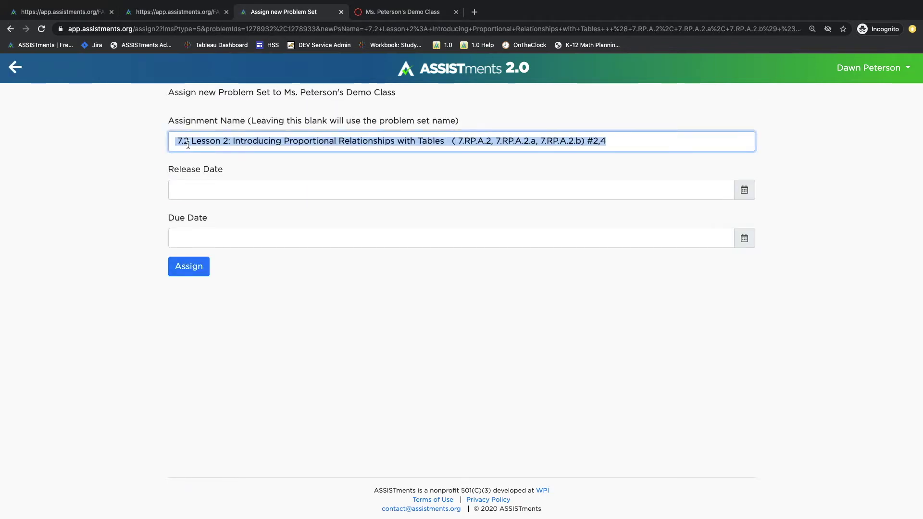
pyautogui.write('Math Homework')
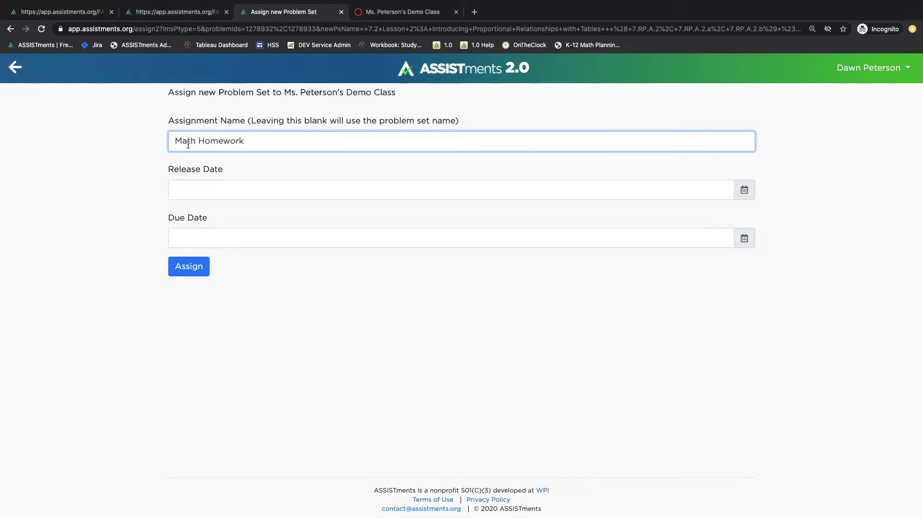
pyautogui.click(192, 274)
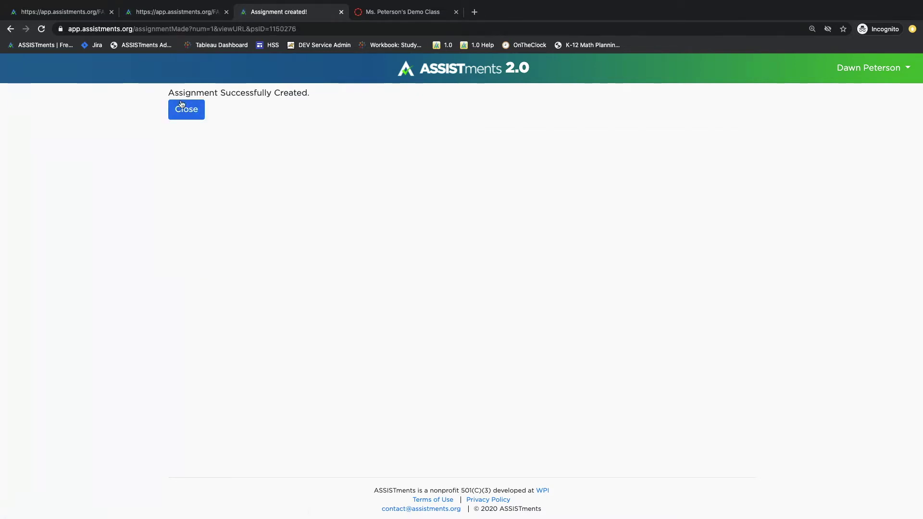
pyautogui.moveTo(170, 91); pyautogui.dragTo(310, 94)
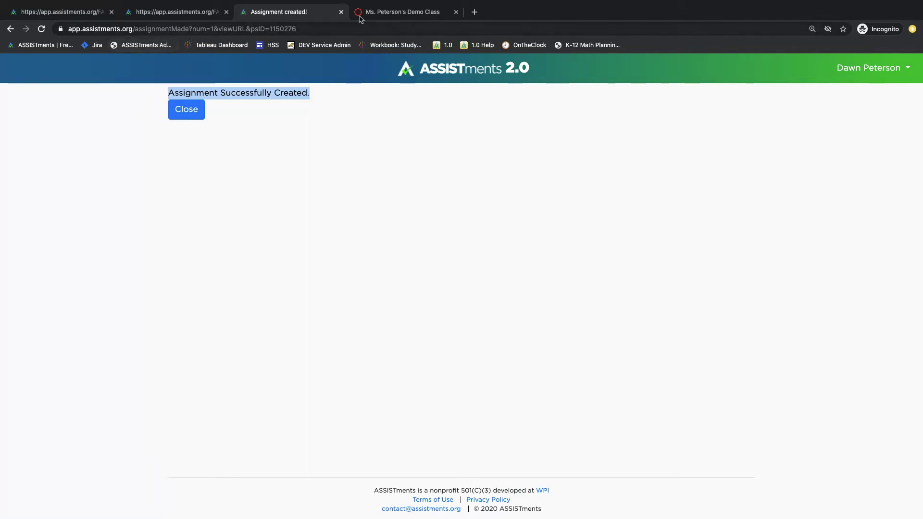
# - Switch to the Canvas demo course tab and reload the page
pyautogui.click(385, 12)
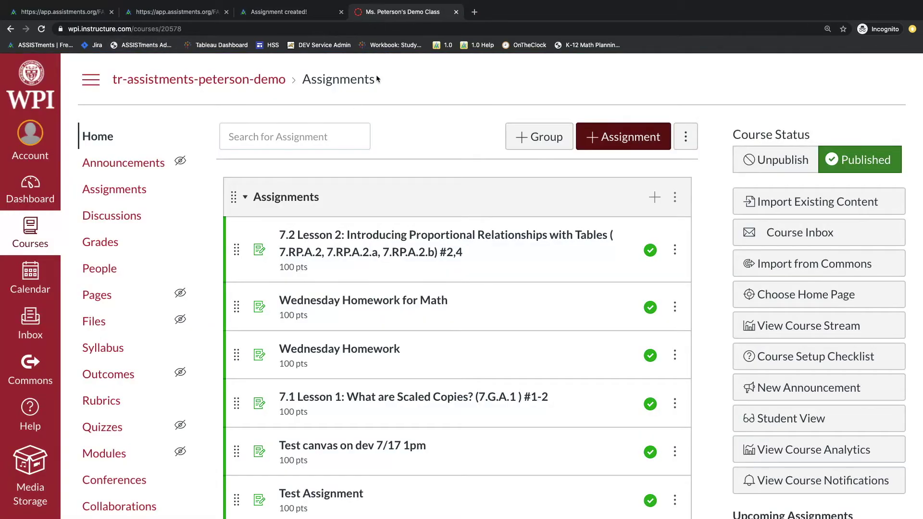
pyautogui.click(292, 28)
pyautogui.press('Return')
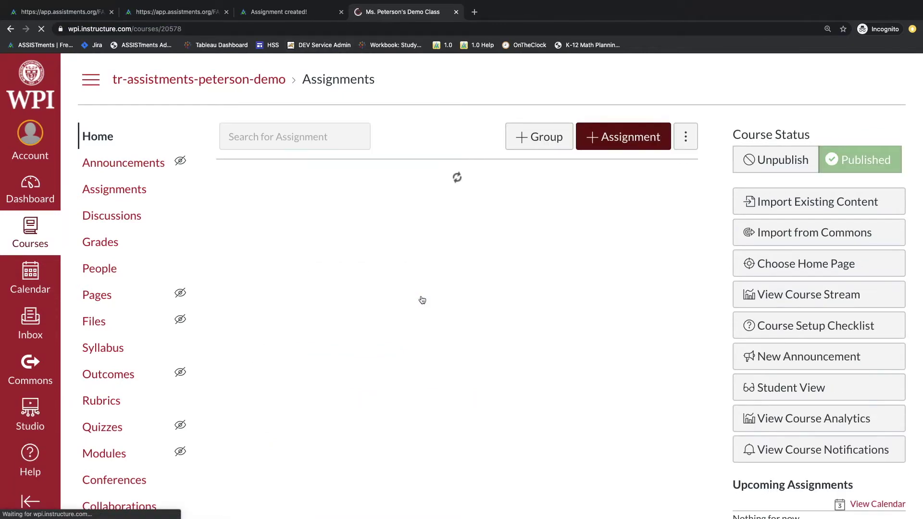
pyautogui.scroll(-3, 422, 300)
pyautogui.scroll(-4, 422, 300)
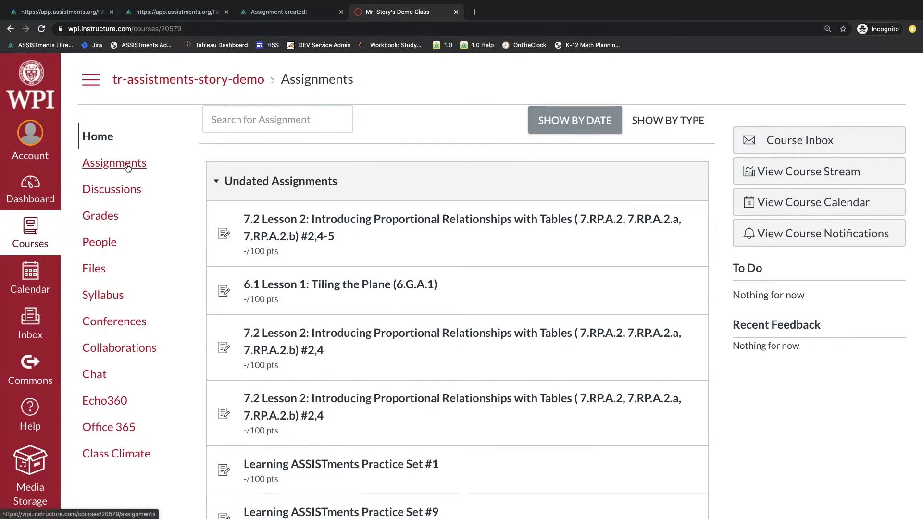
# - Open the Lesson 2 #2,4-5 assignment from Assignments and launch its ASSISTments link
pyautogui.click(128, 166)
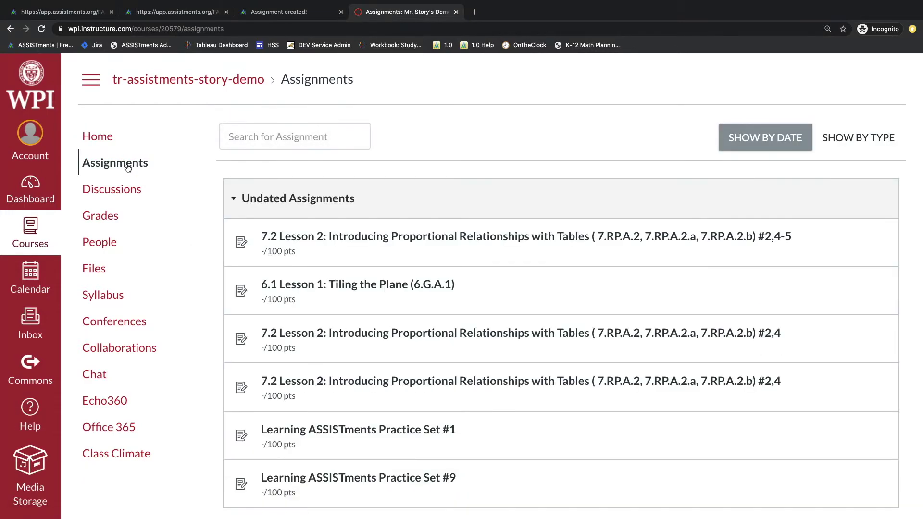
pyautogui.scroll(-2, 292, 264)
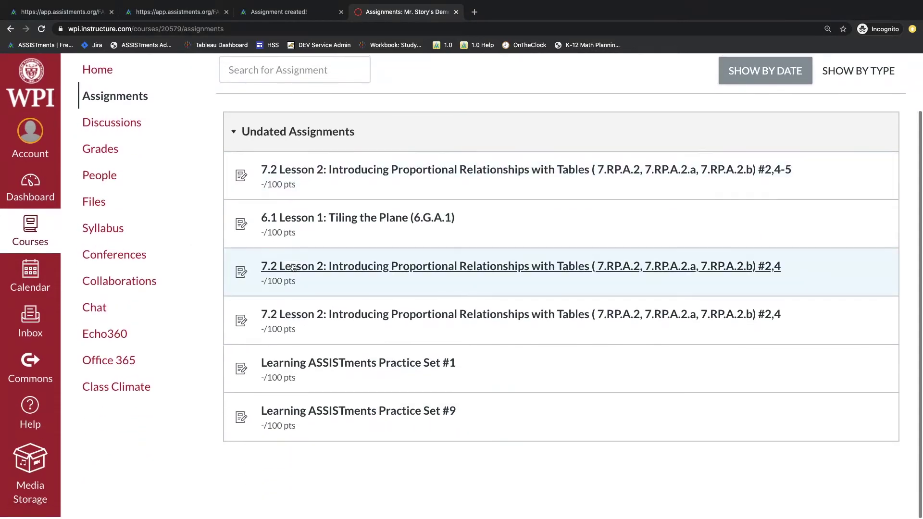
pyautogui.scroll(3, 292, 264)
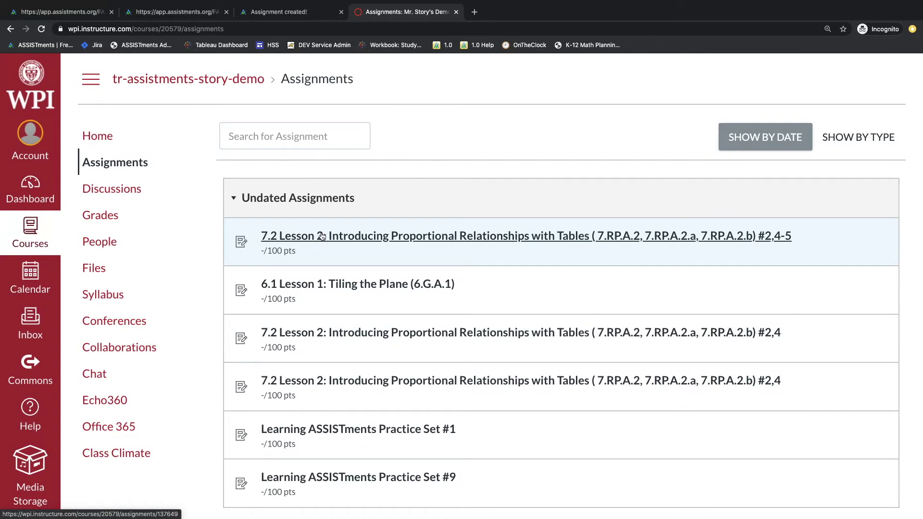
pyautogui.click(322, 236)
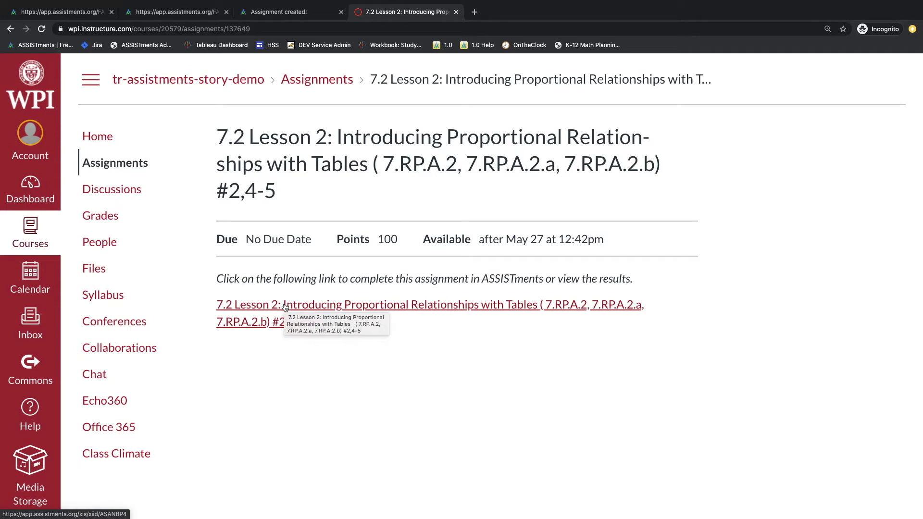
pyautogui.click(285, 307)
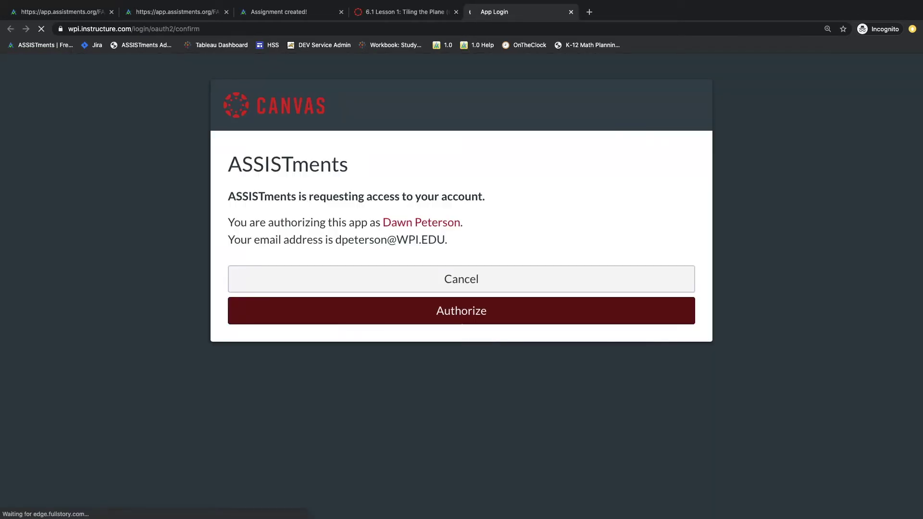
# - Authorize ASSISTments and answer the first problem with 3/7
pyautogui.click(466, 314)
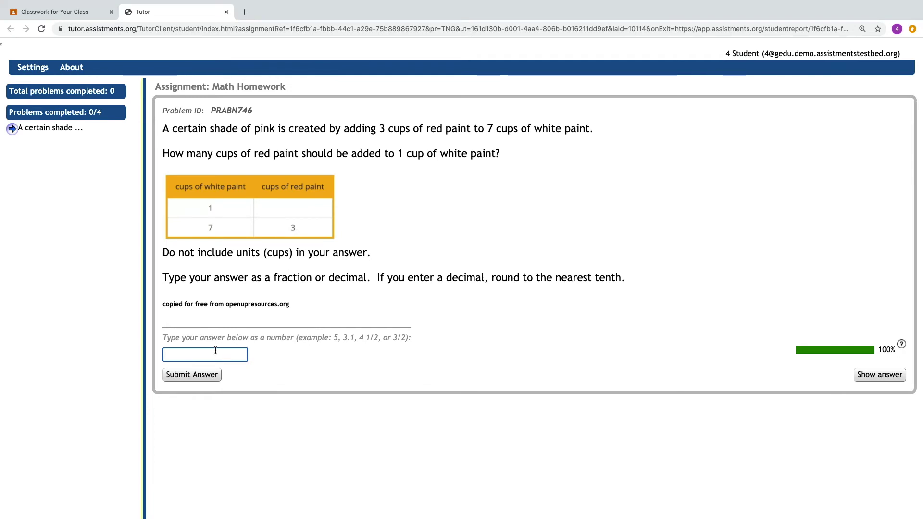
pyautogui.write('3/7')
pyautogui.click(189, 377)
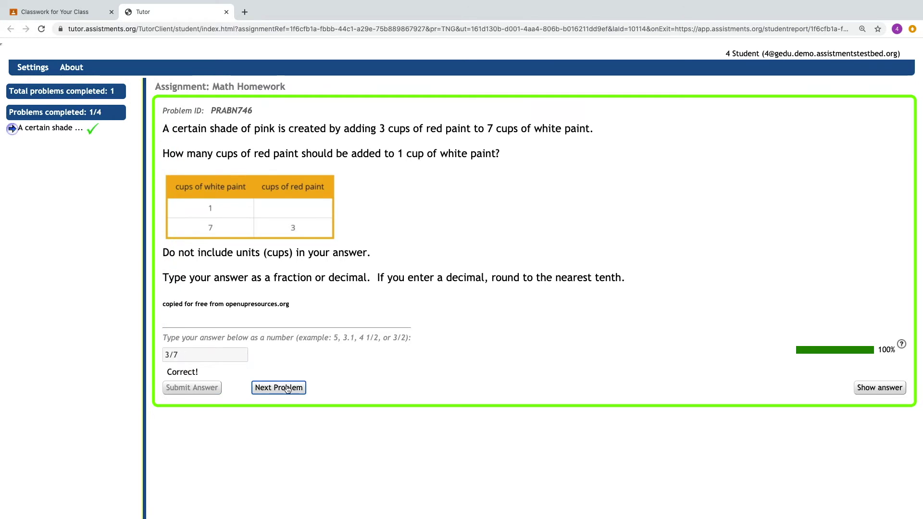
# - Answer the constant of proportionality problem: 1/7 and 2/7 marked wrong, then 3/7 correct
pyautogui.click(287, 388)
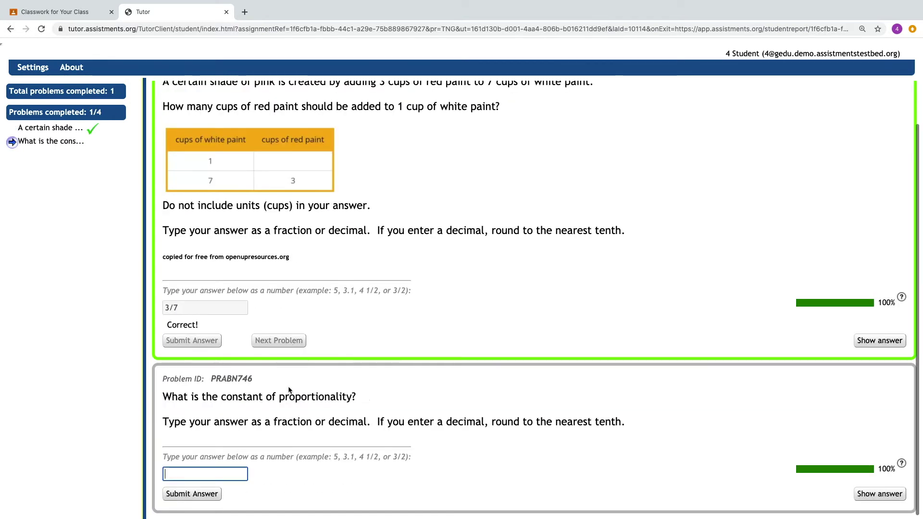
pyautogui.write('1/7')
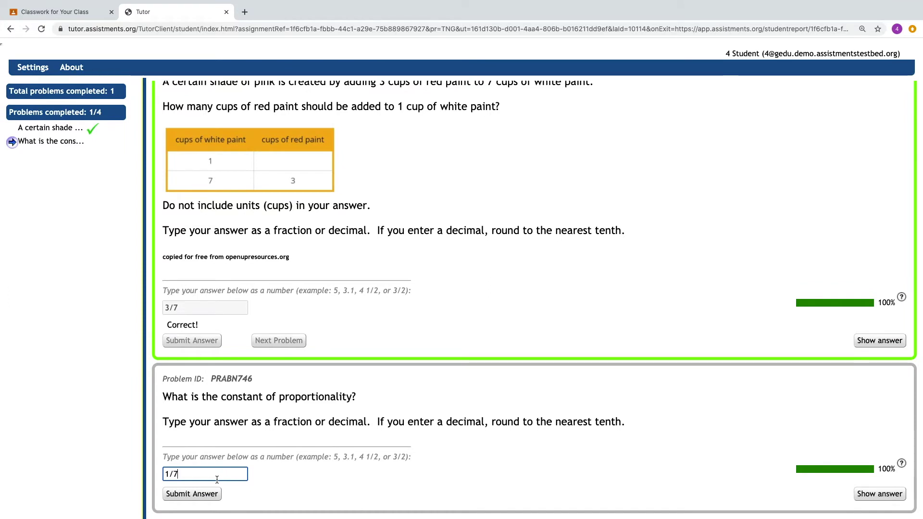
pyautogui.press('Return')
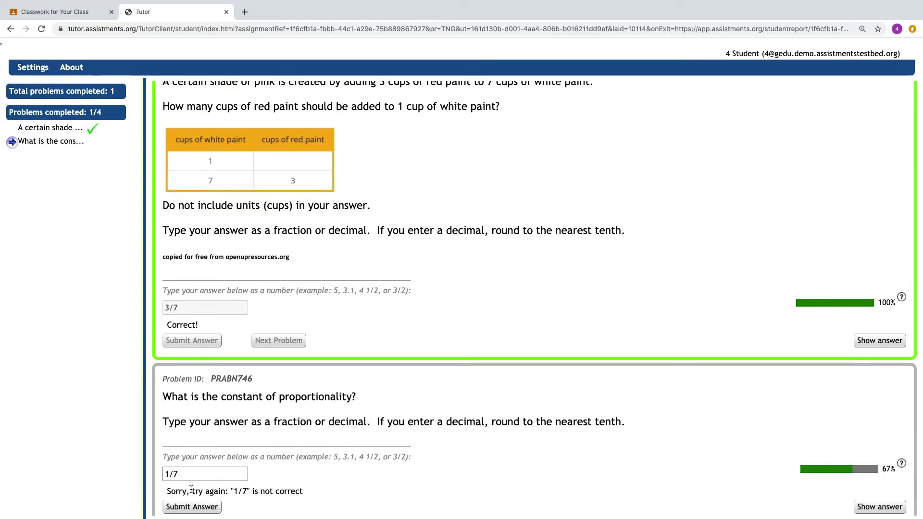
pyautogui.moveTo(166, 491); pyautogui.dragTo(296, 494)
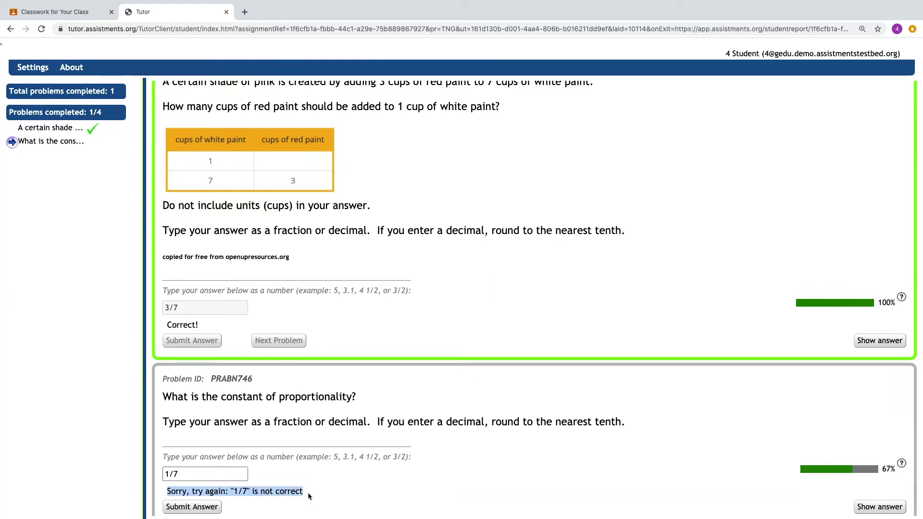
pyautogui.tripleClick(212, 470)
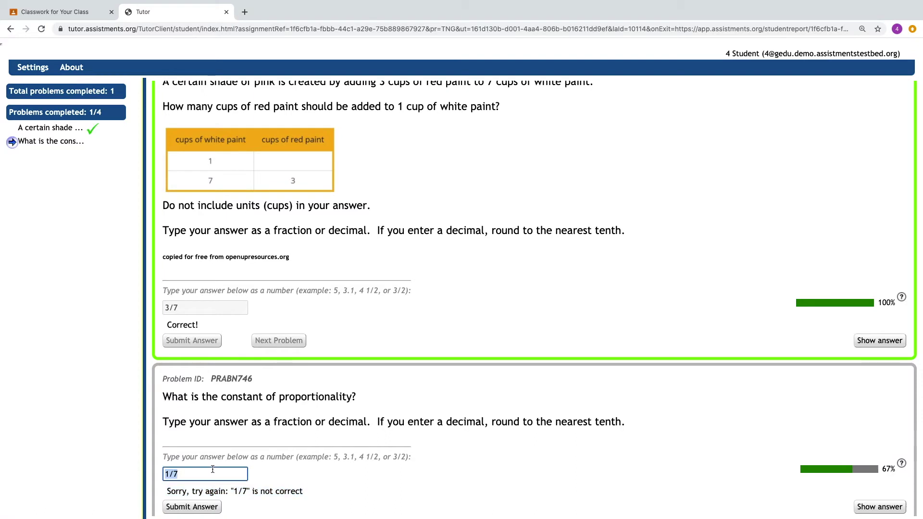
pyautogui.write('2/7')
pyautogui.press('Return')
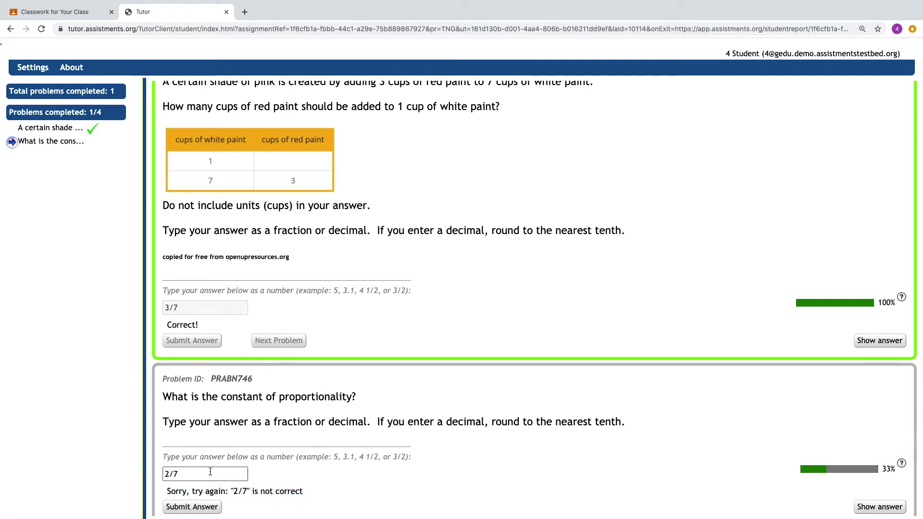
pyautogui.tripleClick(210, 471)
pyautogui.write('3/7')
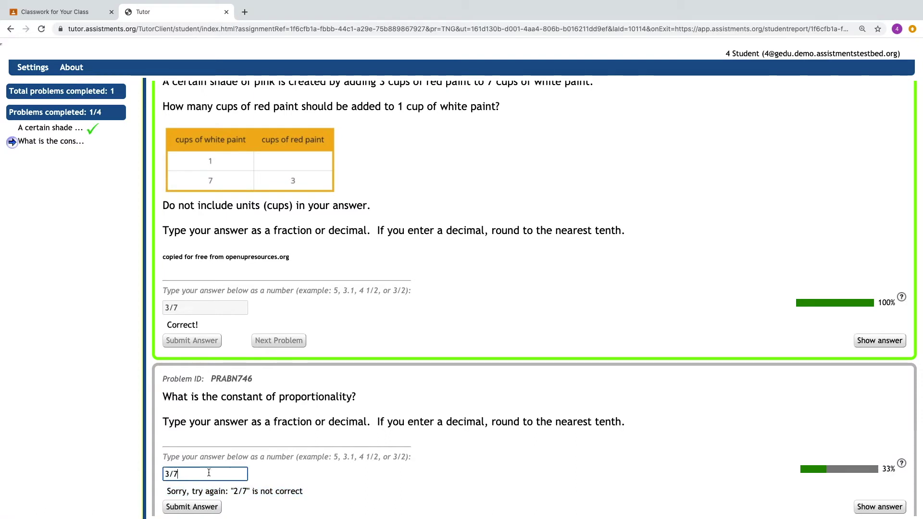
pyautogui.press('Return')
pyautogui.scroll(-1, 238, 486)
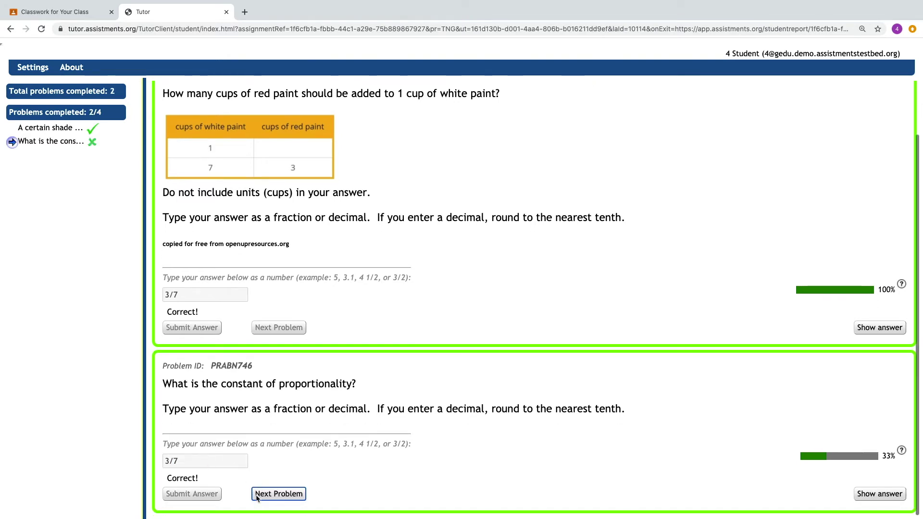
# - Load the Polygon Q scale factor problem and try the answers 12, 15 and 17
pyautogui.click(270, 495)
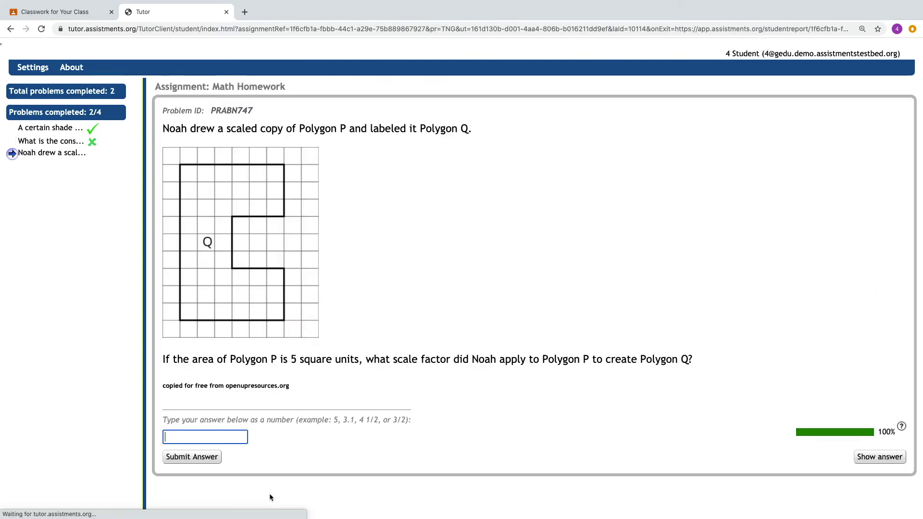
pyautogui.write('12')
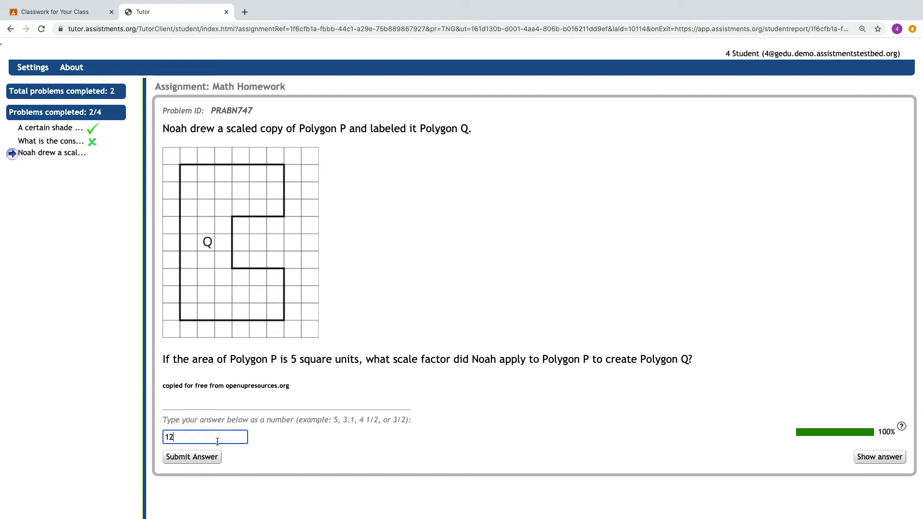
pyautogui.press('Return')
pyautogui.write('15')
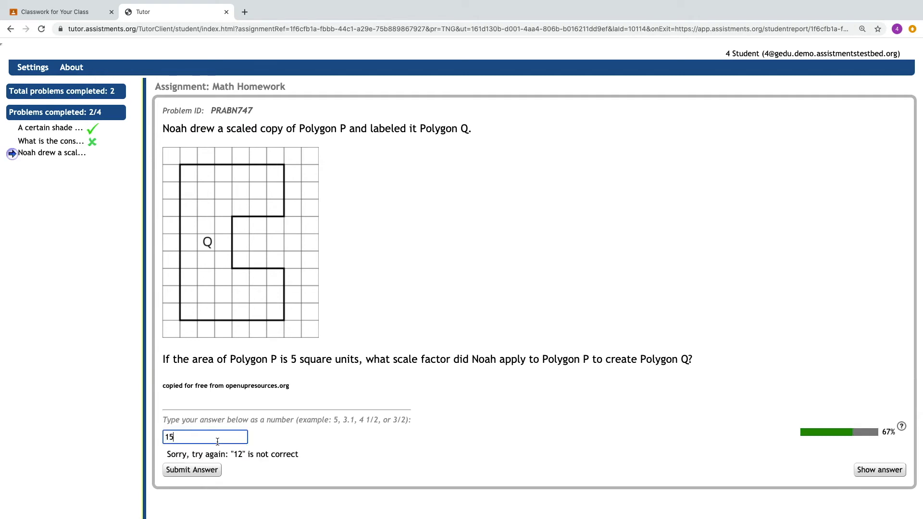
pyautogui.press('Return')
pyautogui.write('17')
pyautogui.press('Return')
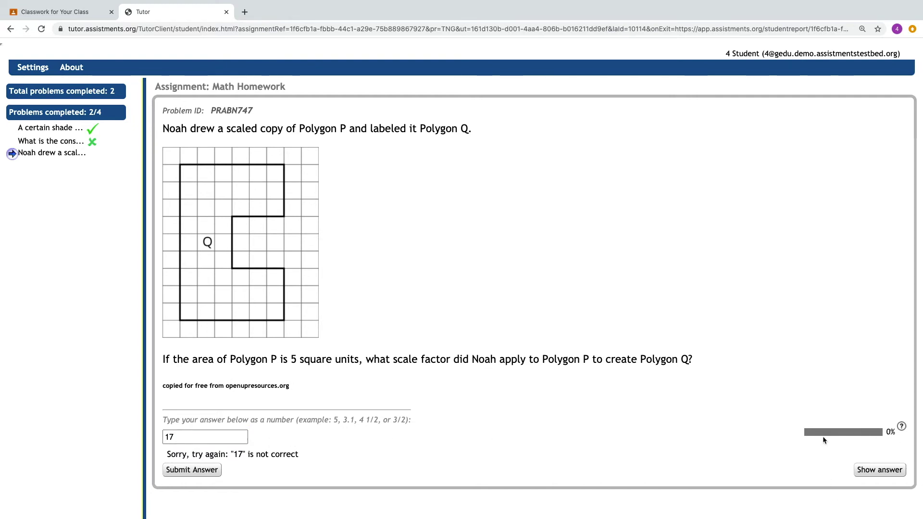
# - Reveal the correct scale factor, replace 17 with 3 and submit it
pyautogui.click(867, 470)
pyautogui.scroll(-1, 441, 434)
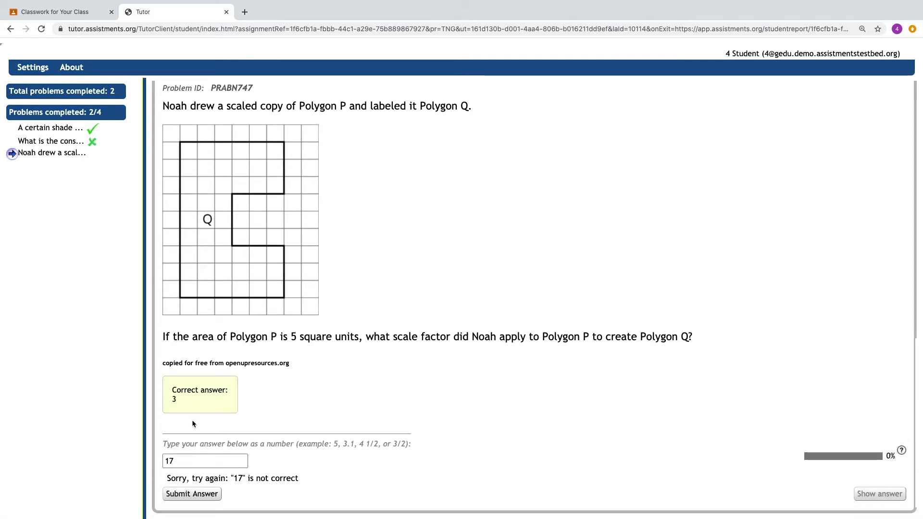
pyautogui.doubleClick(189, 462)
pyautogui.write('3')
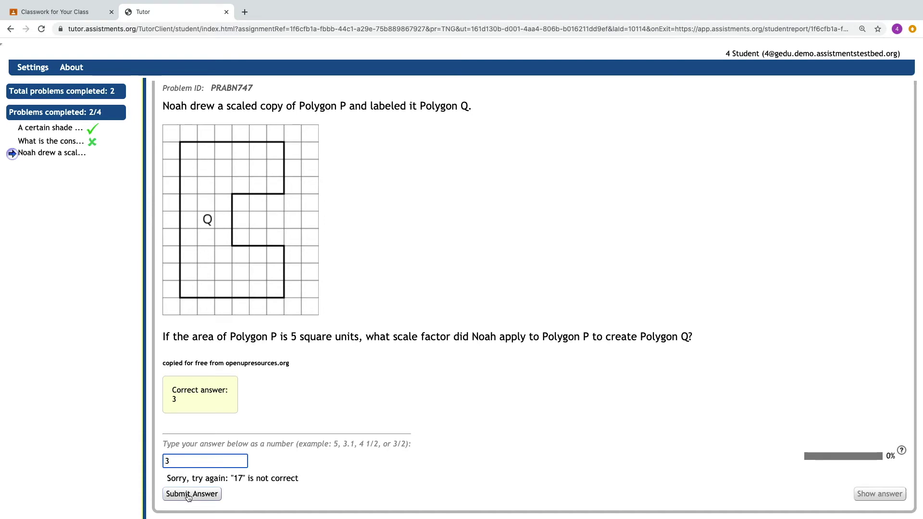
pyautogui.click(189, 497)
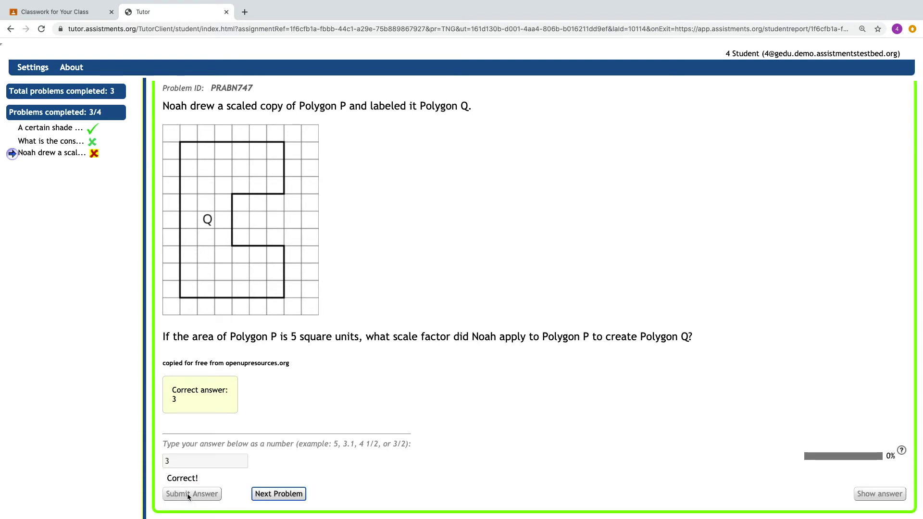
# - On the explain-or-show problem, write 'Type in their answer.' in the editor and submit it
pyautogui.click(271, 491)
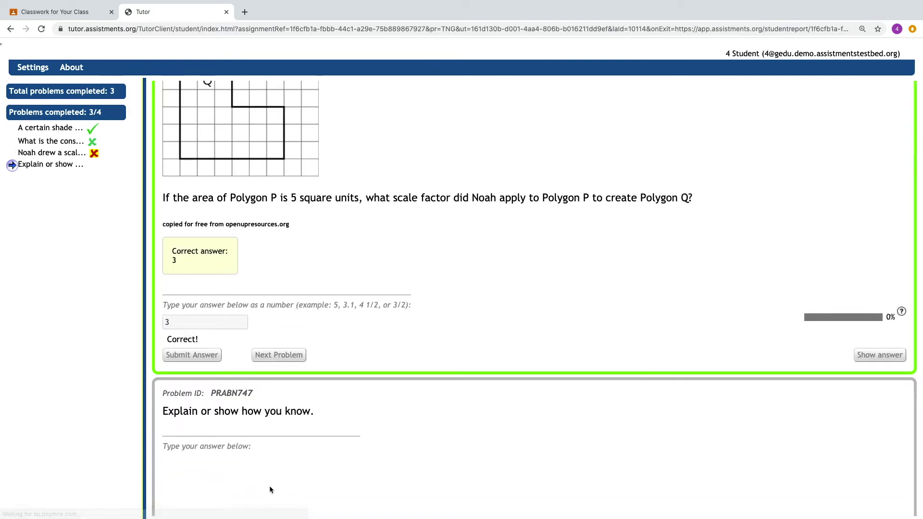
pyautogui.click(289, 421)
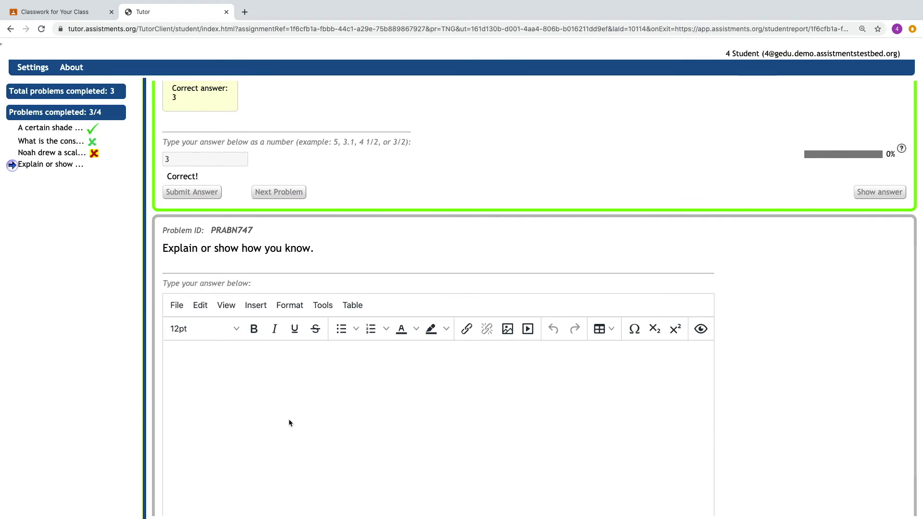
pyautogui.scroll(-1, 288, 420)
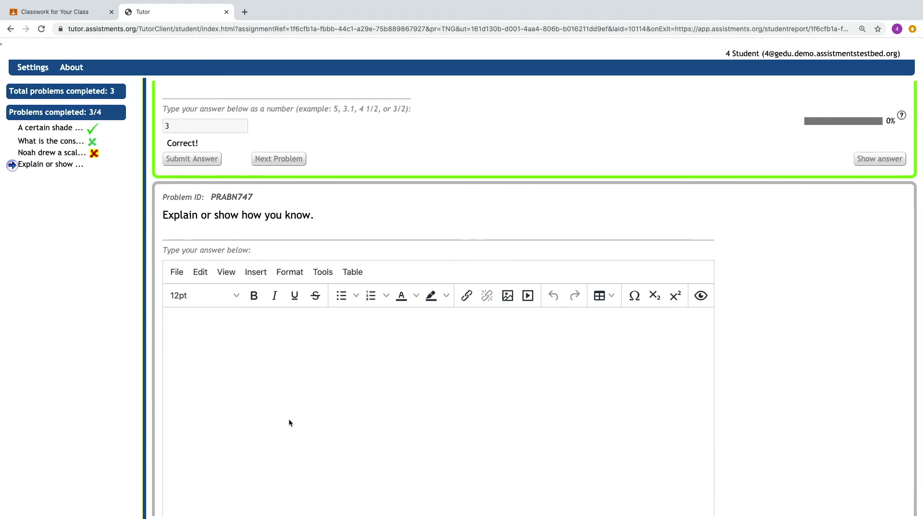
pyautogui.write('Type in their answer.')
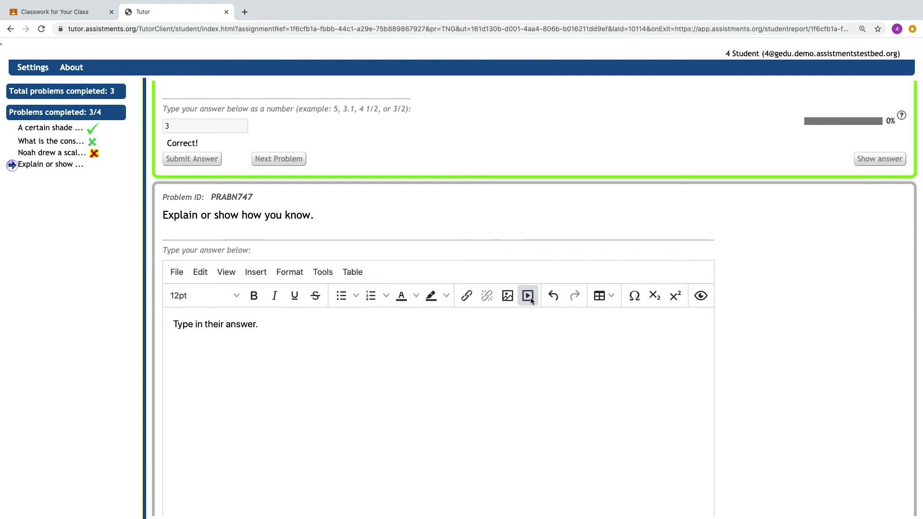
pyautogui.click(608, 297)
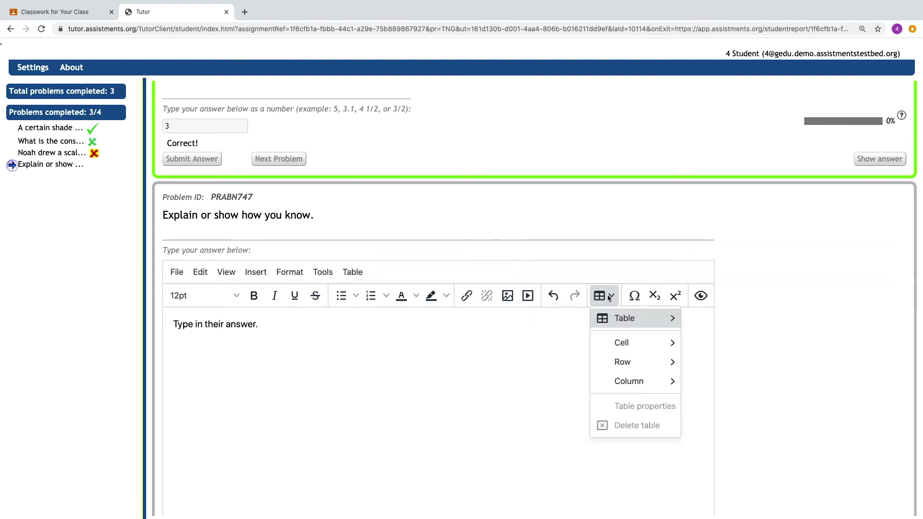
pyautogui.click(361, 387)
pyautogui.scroll(-2, 362, 388)
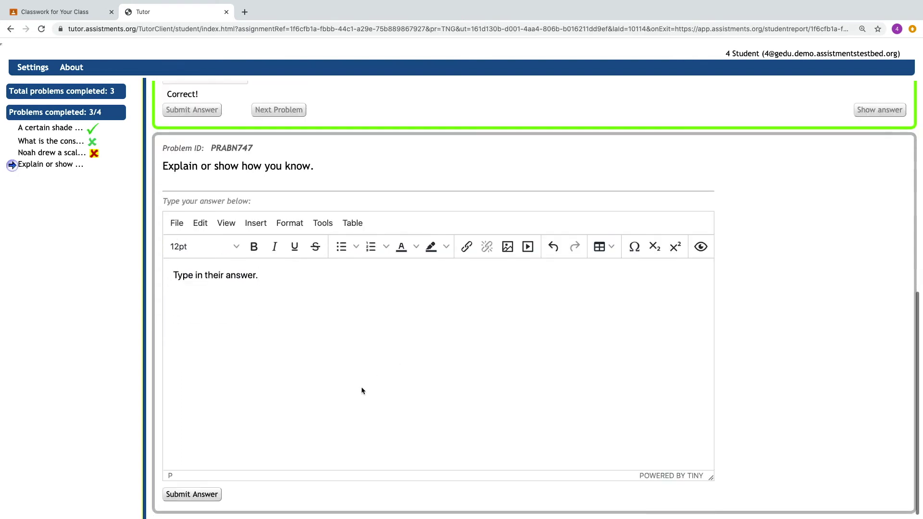
pyautogui.click(182, 495)
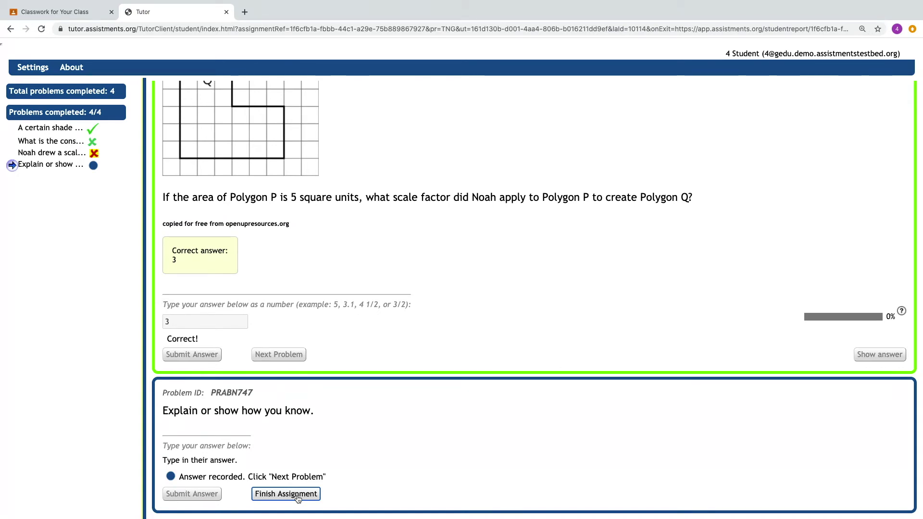
# - Finish the assignment and exit the tutor from the Assignment Completed dialog
pyautogui.click(286, 494)
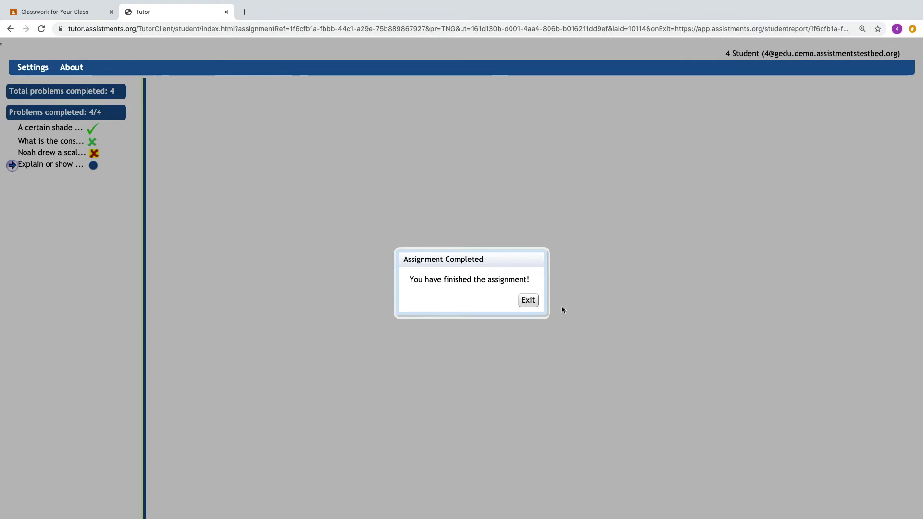
pyautogui.click(535, 302)
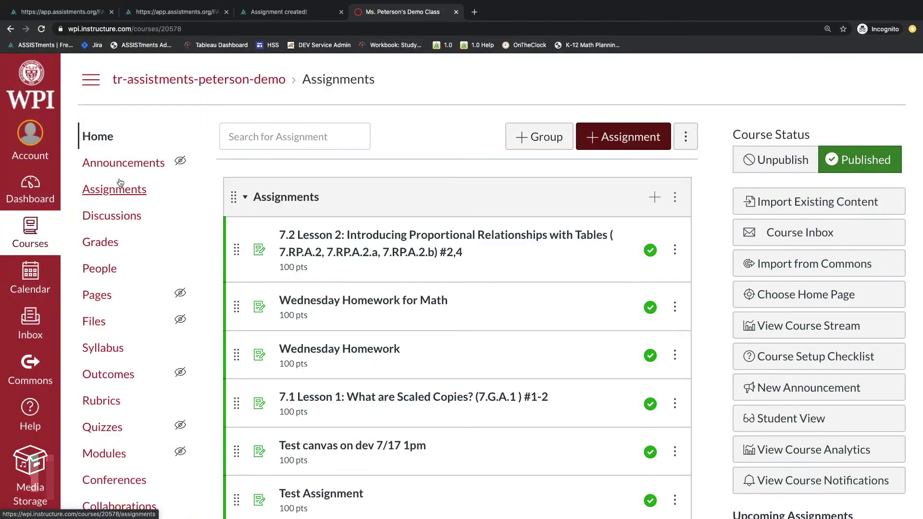
# - Launch the last Math Homework assignment from the Canvas Assignments list and authorize ASSISTments access
pyautogui.click(114, 190)
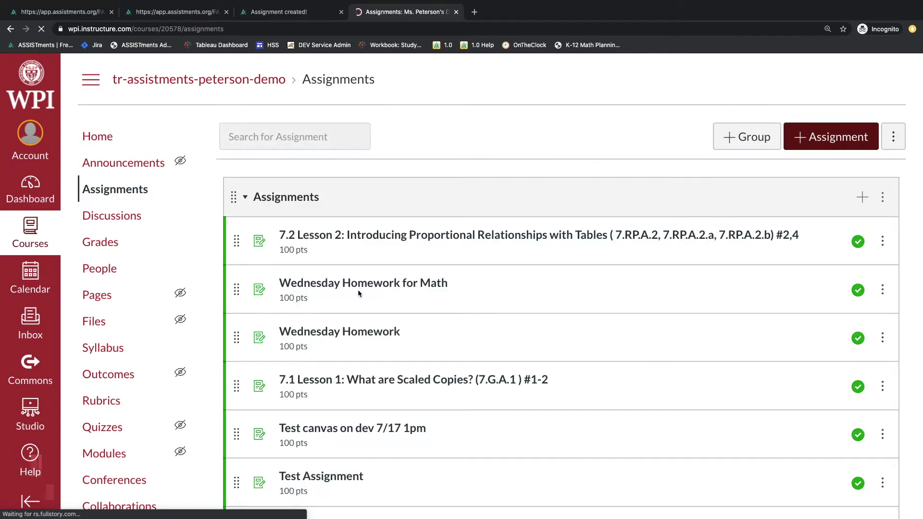
pyautogui.scroll(-5, 358, 290)
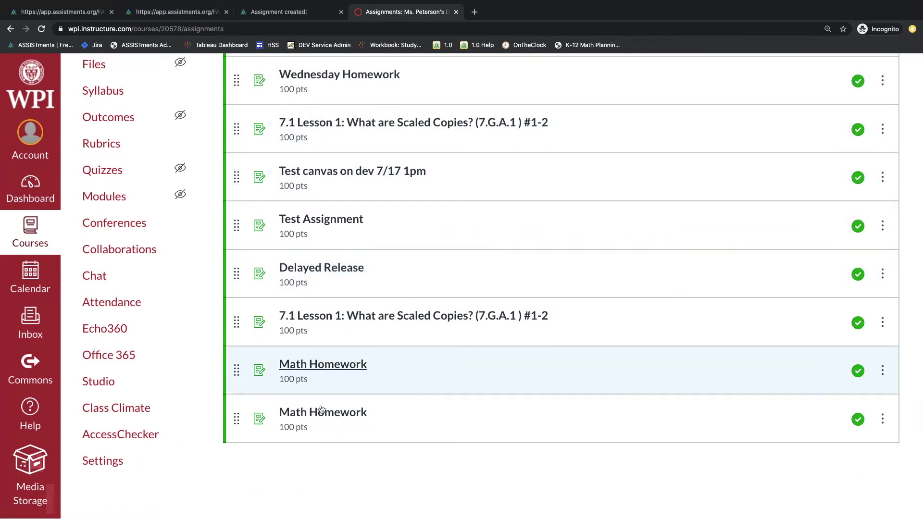
pyautogui.click(315, 416)
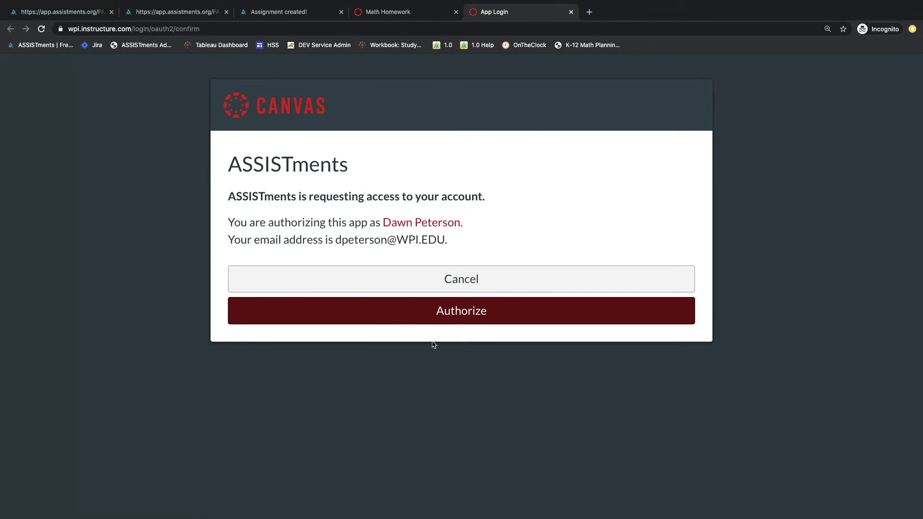
pyautogui.click(475, 311)
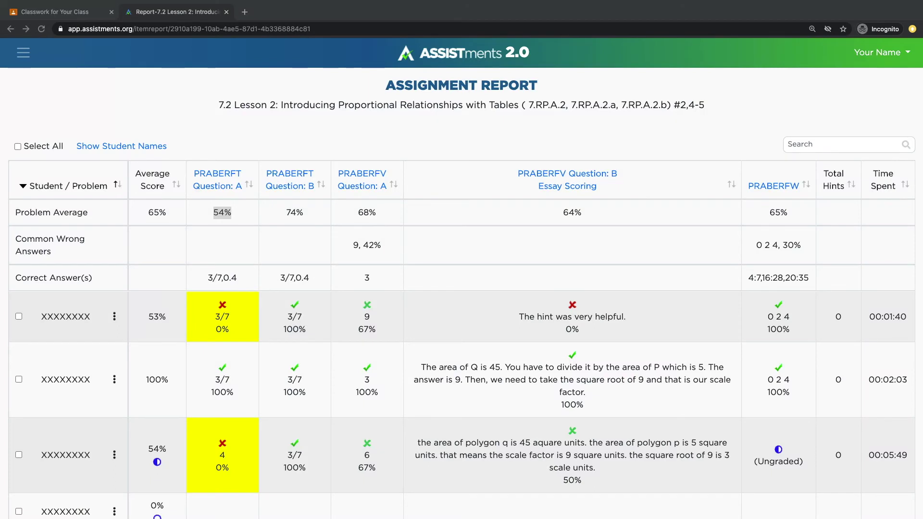
pyautogui.click(146, 211)
pyautogui.moveTo(148, 212); pyautogui.dragTo(166, 214)
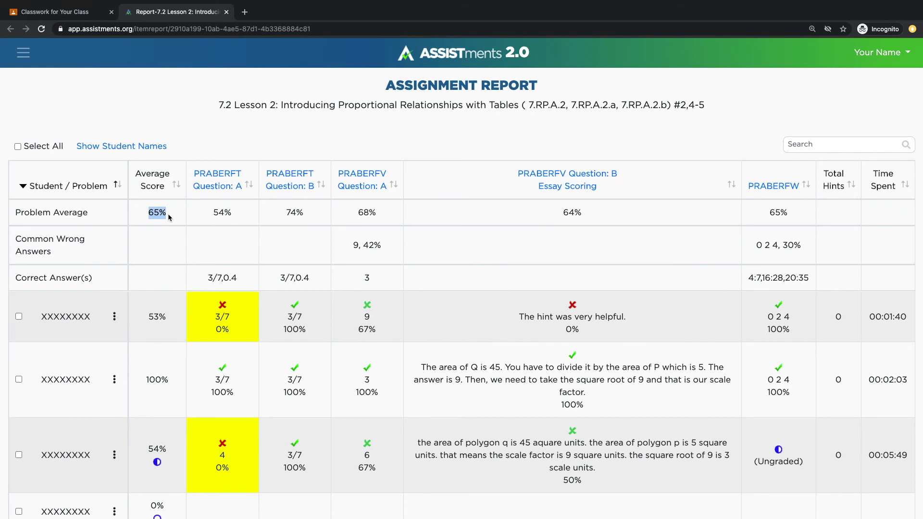
pyautogui.moveTo(198, 213); pyautogui.dragTo(783, 223)
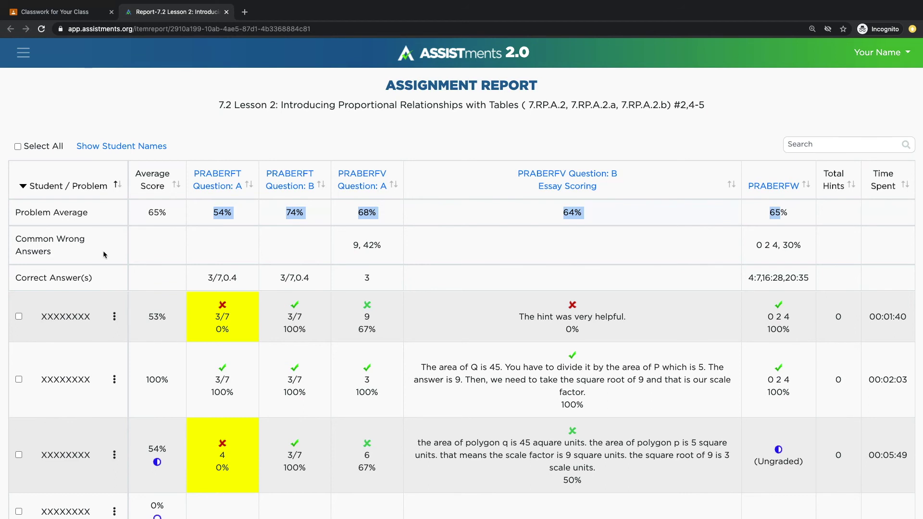
pyautogui.moveTo(142, 281); pyautogui.dragTo(783, 279)
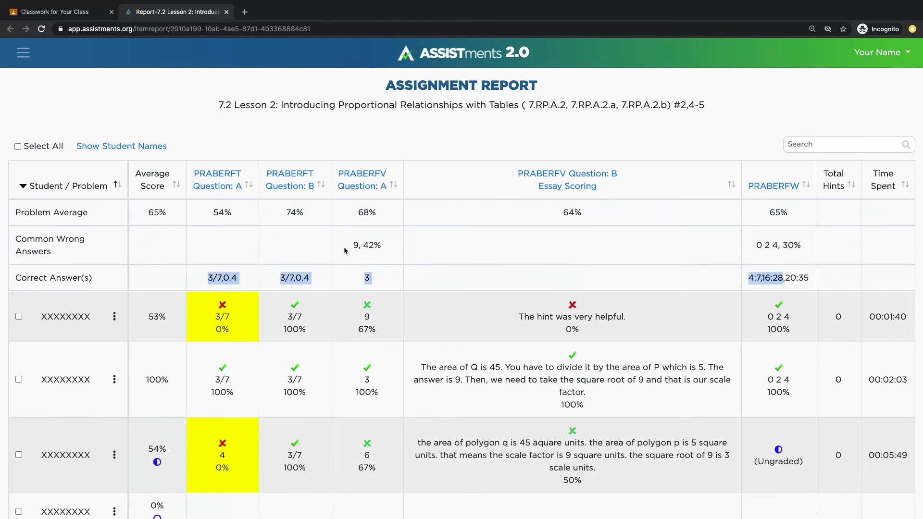
pyautogui.moveTo(344, 247); pyautogui.dragTo(454, 250)
pyautogui.moveTo(682, 250); pyautogui.dragTo(806, 250)
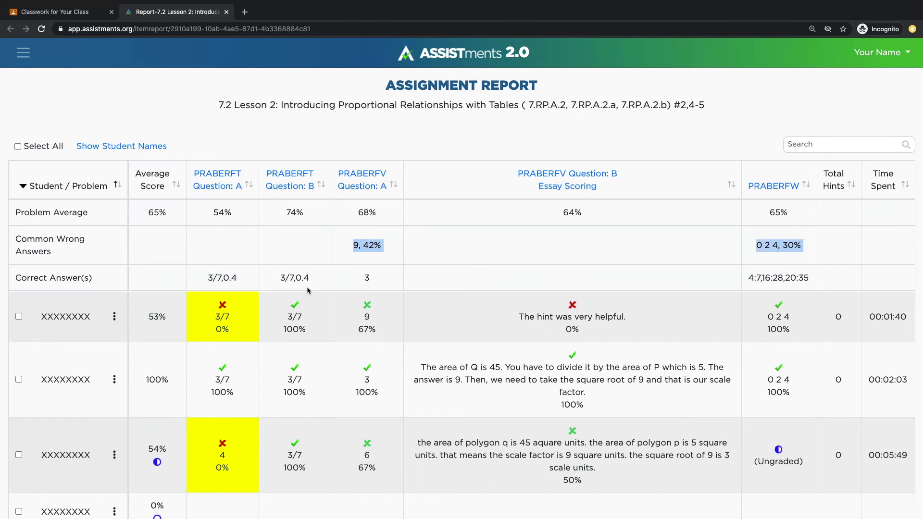
pyautogui.scroll(-2, 294, 362)
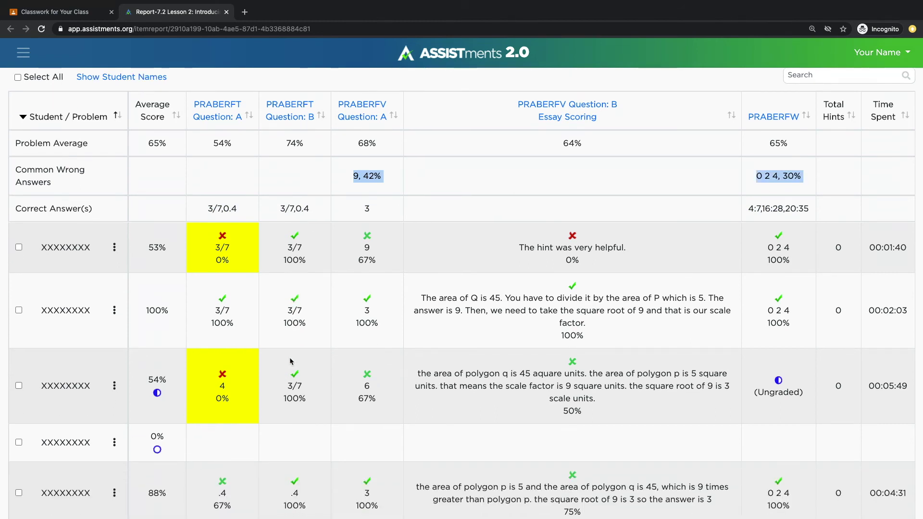
pyautogui.scroll(-1, 185, 408)
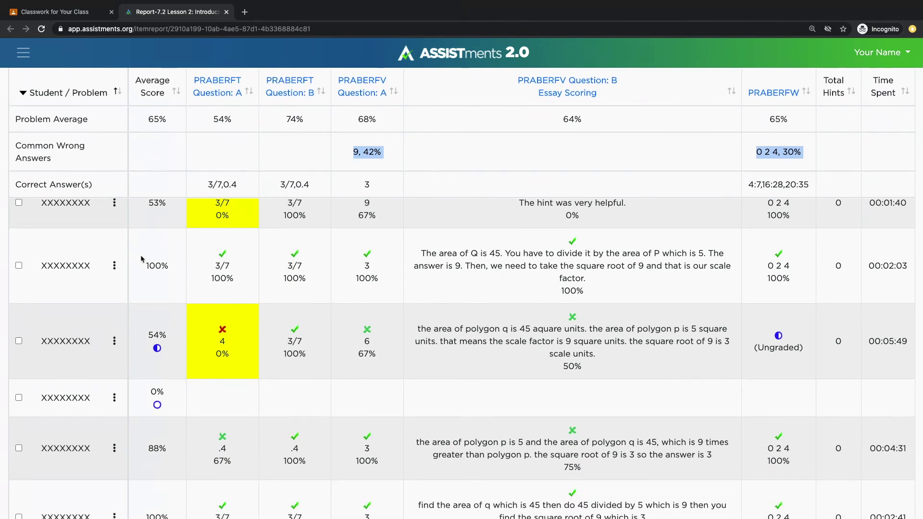
pyautogui.scroll(1, 141, 259)
pyautogui.moveTo(145, 243); pyautogui.dragTo(172, 249)
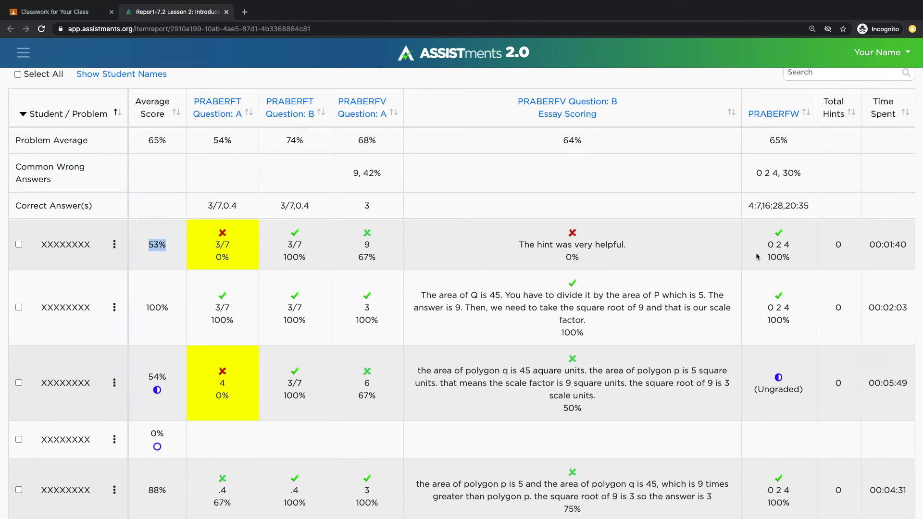
pyautogui.moveTo(860, 248); pyautogui.dragTo(909, 249)
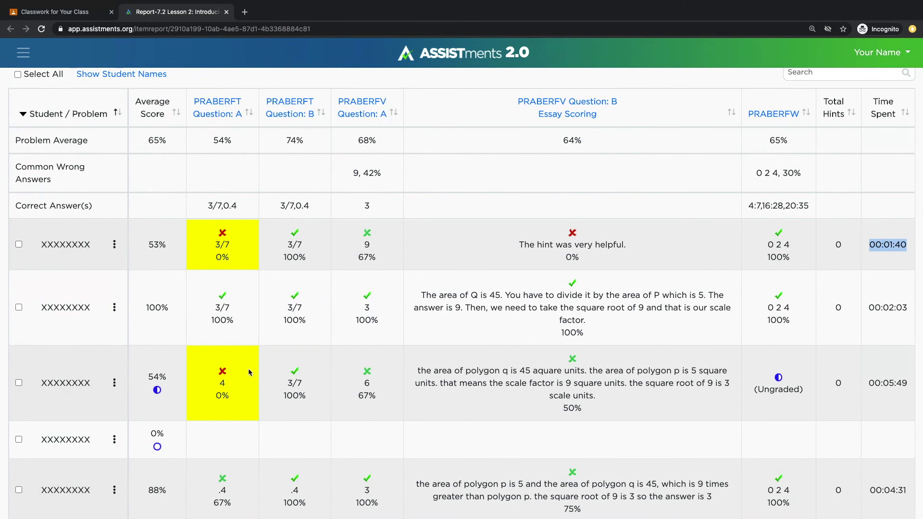
pyautogui.scroll(1, 248, 369)
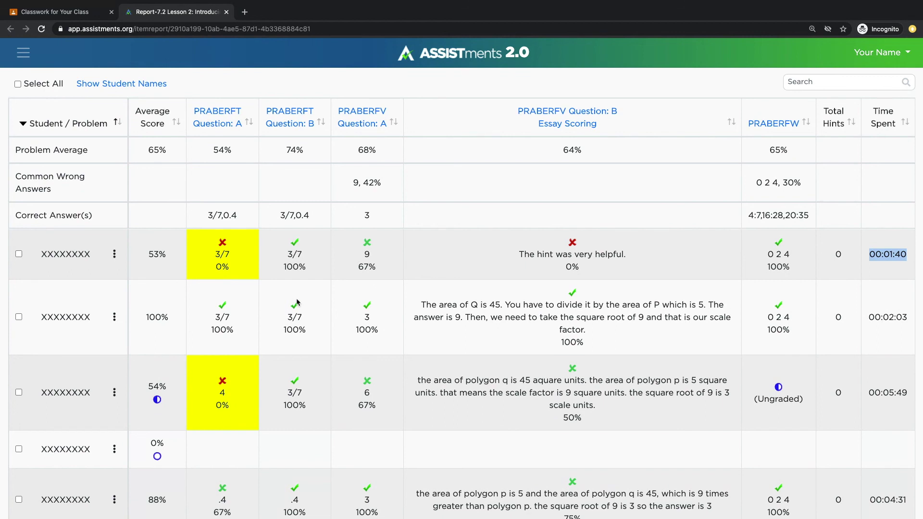
pyautogui.click(212, 167)
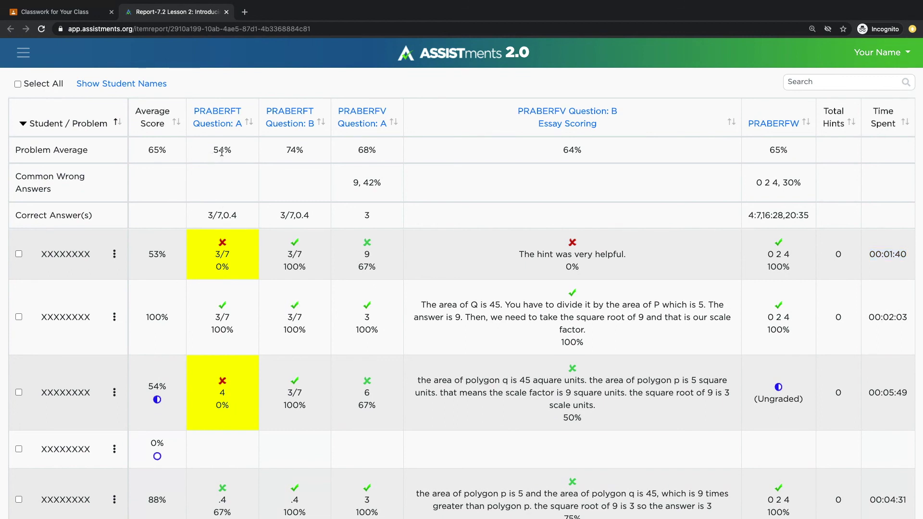
pyautogui.moveTo(212, 153); pyautogui.dragTo(240, 151)
pyautogui.moveTo(357, 150); pyautogui.dragTo(379, 154)
# - Sort students by Average Score descending, 100% first, and scroll through the student rows
pyautogui.click(176, 123)
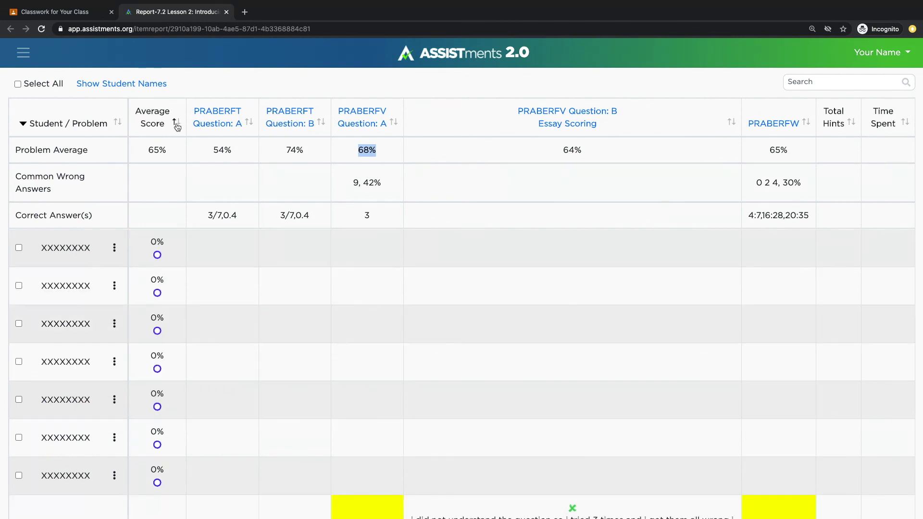
pyautogui.click(177, 124)
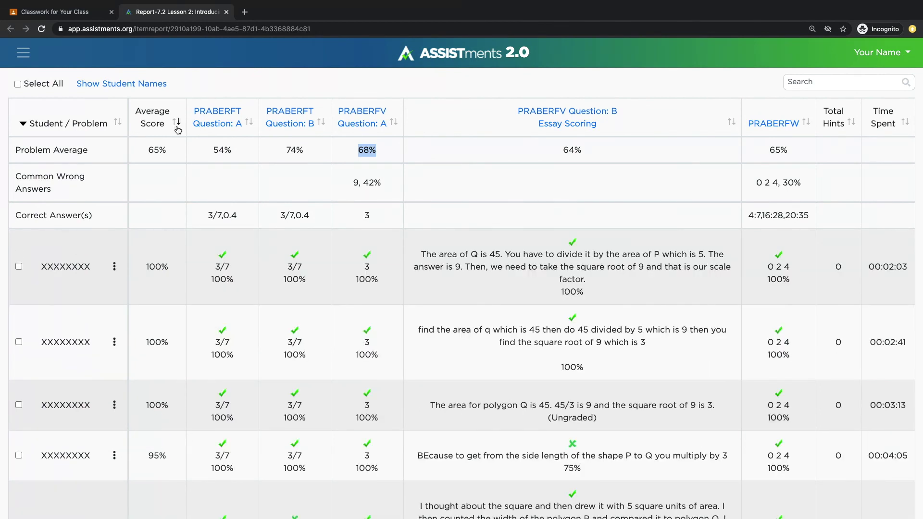
pyautogui.scroll(-1, 183, 296)
pyautogui.scroll(3, 183, 295)
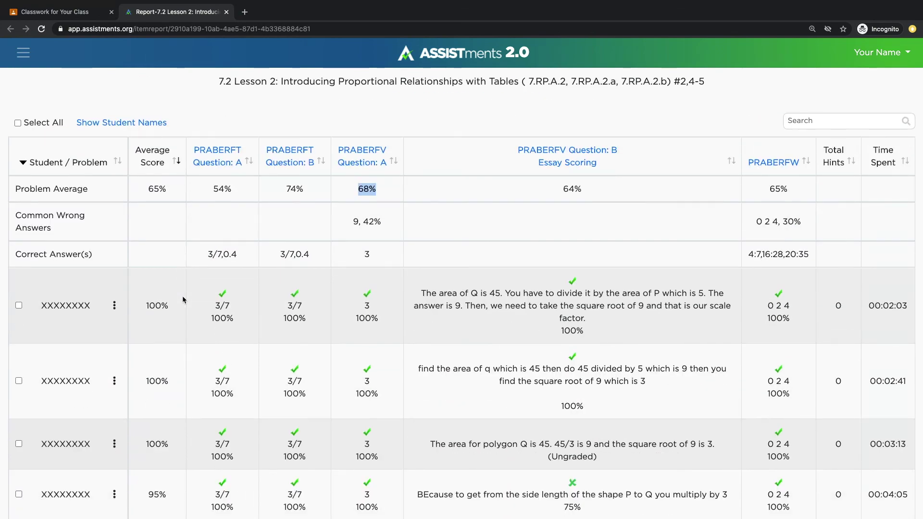
pyautogui.scroll(-10, 182, 300)
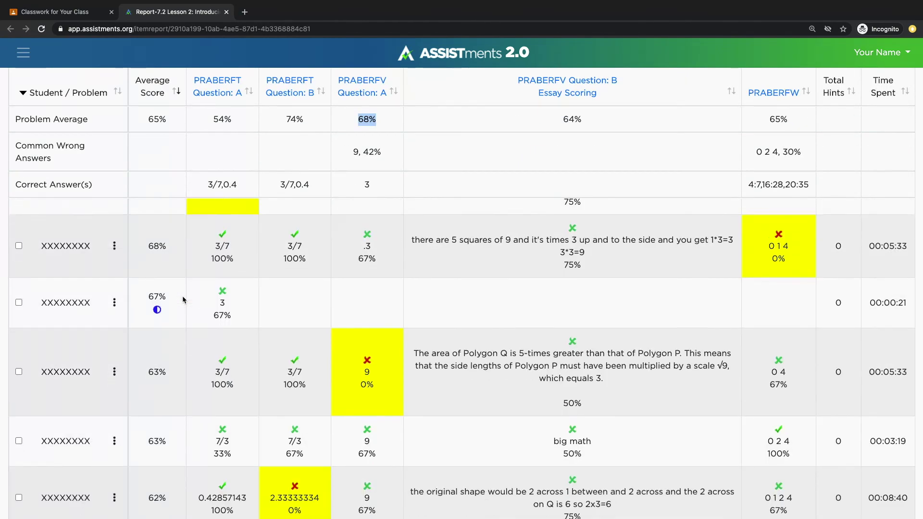
pyautogui.scroll(-3, 182, 300)
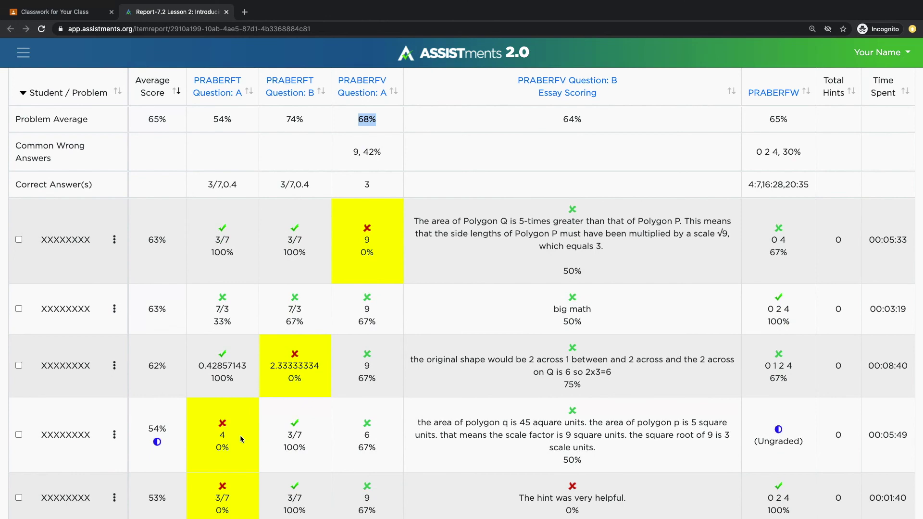
pyautogui.scroll(-3, 241, 438)
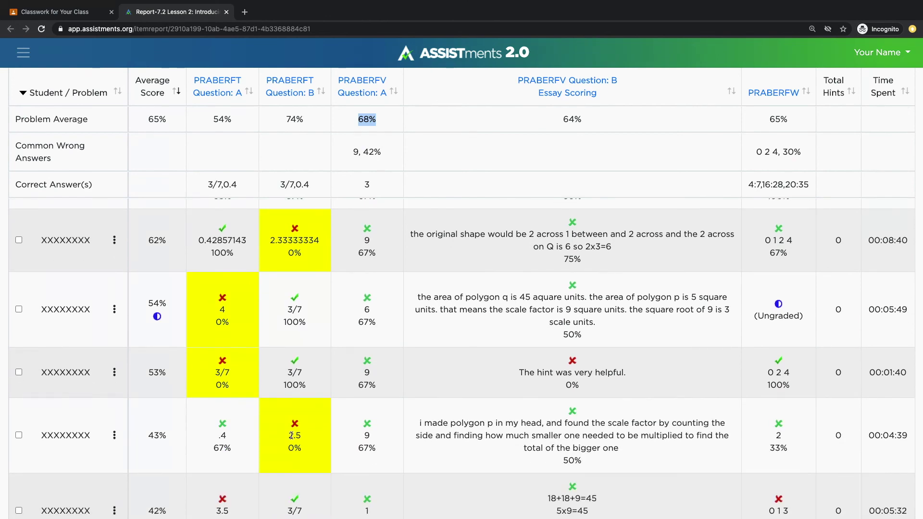
pyautogui.scroll(-4, 291, 435)
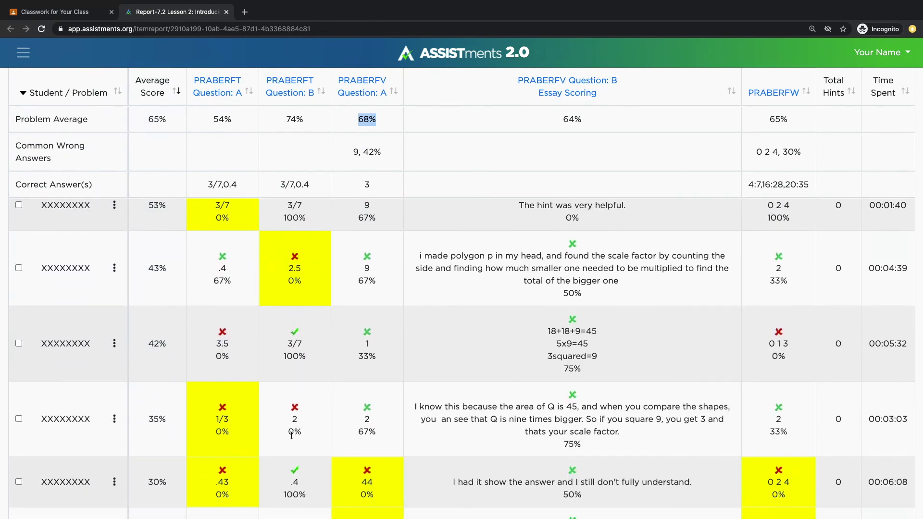
pyautogui.scroll(-2, 291, 435)
pyautogui.scroll(-2, 292, 435)
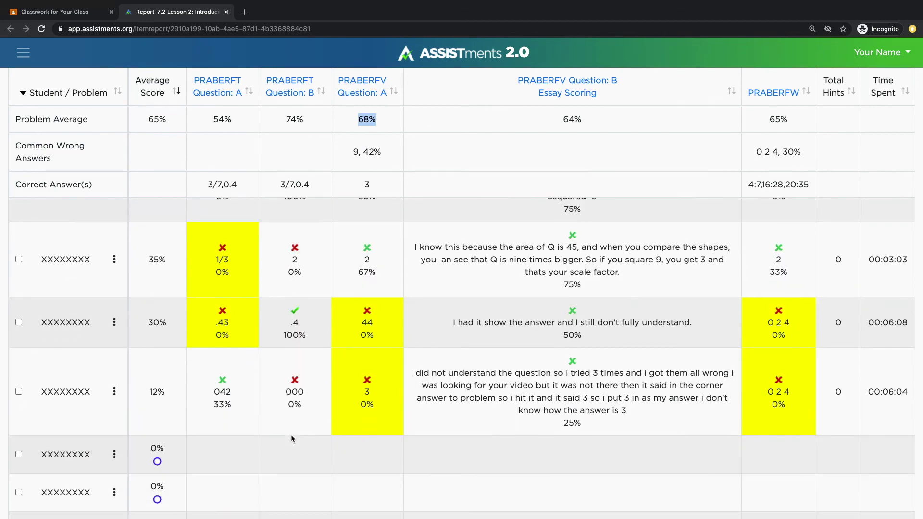
pyautogui.scroll(-2, 292, 438)
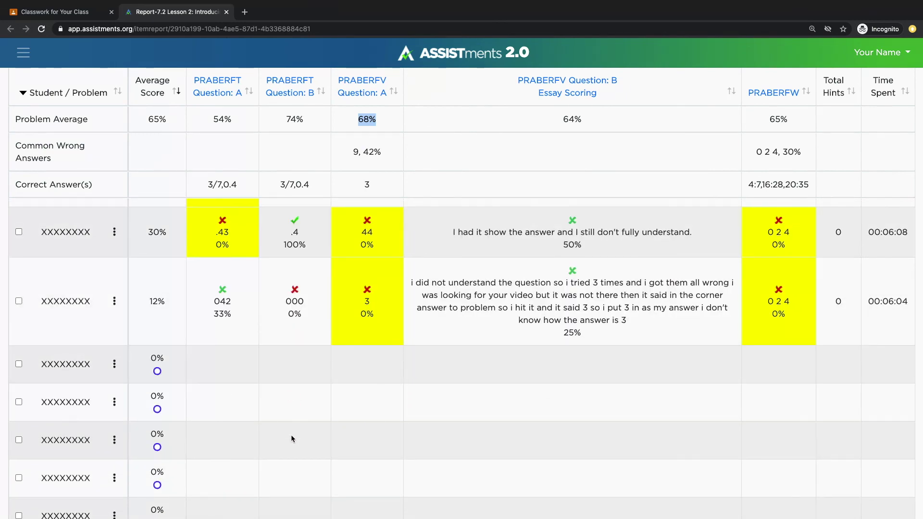